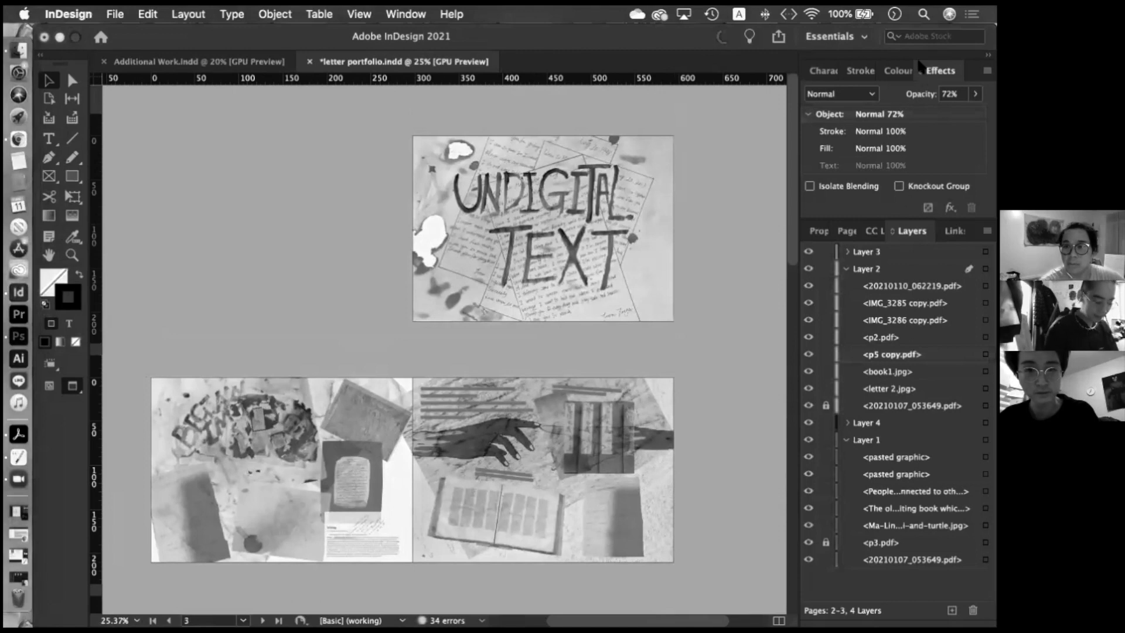
Step: Show the document's page thumbnails and examine the "Undigital Text" cover and the opening spread up close
click(847, 231)
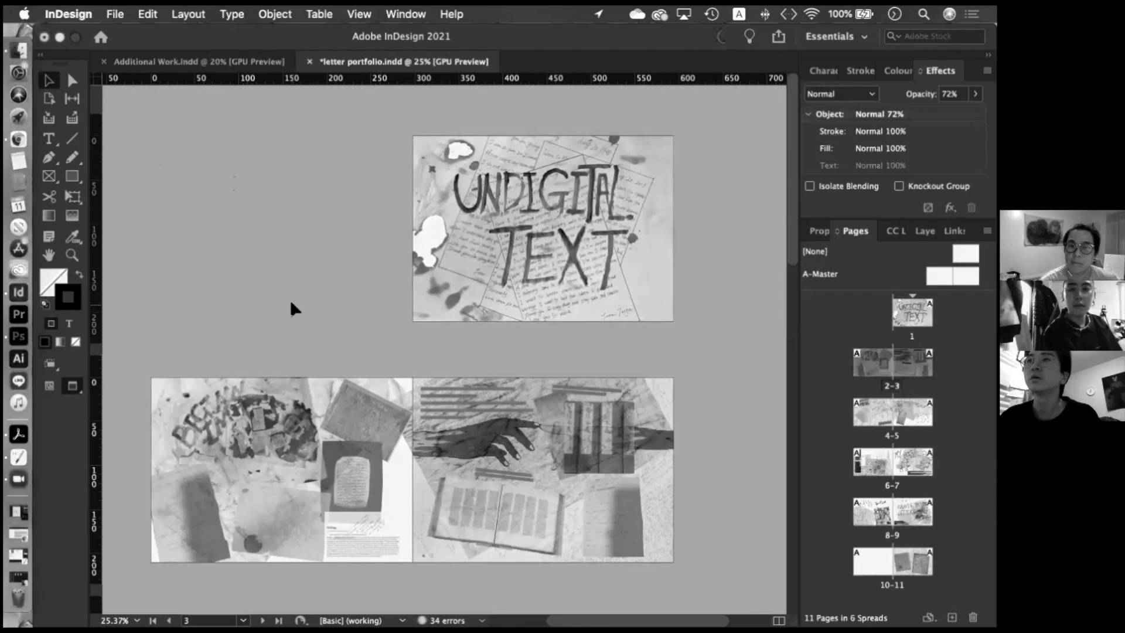
scroll(290, 300, down, 1)
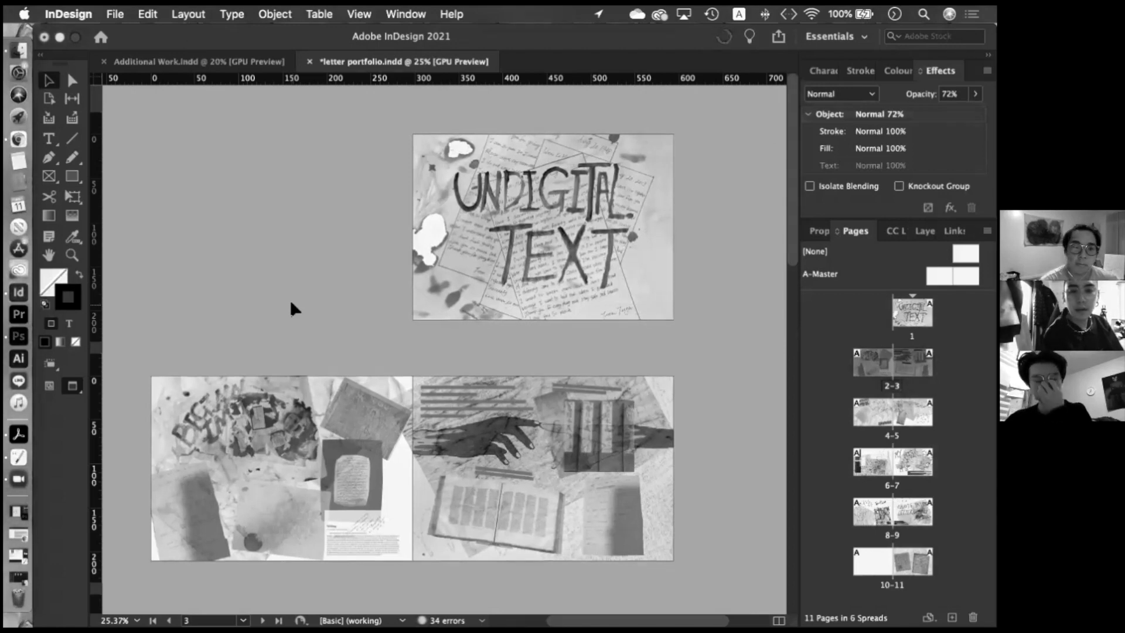
scroll(291, 303, down, 1)
scroll(291, 304, down, 1)
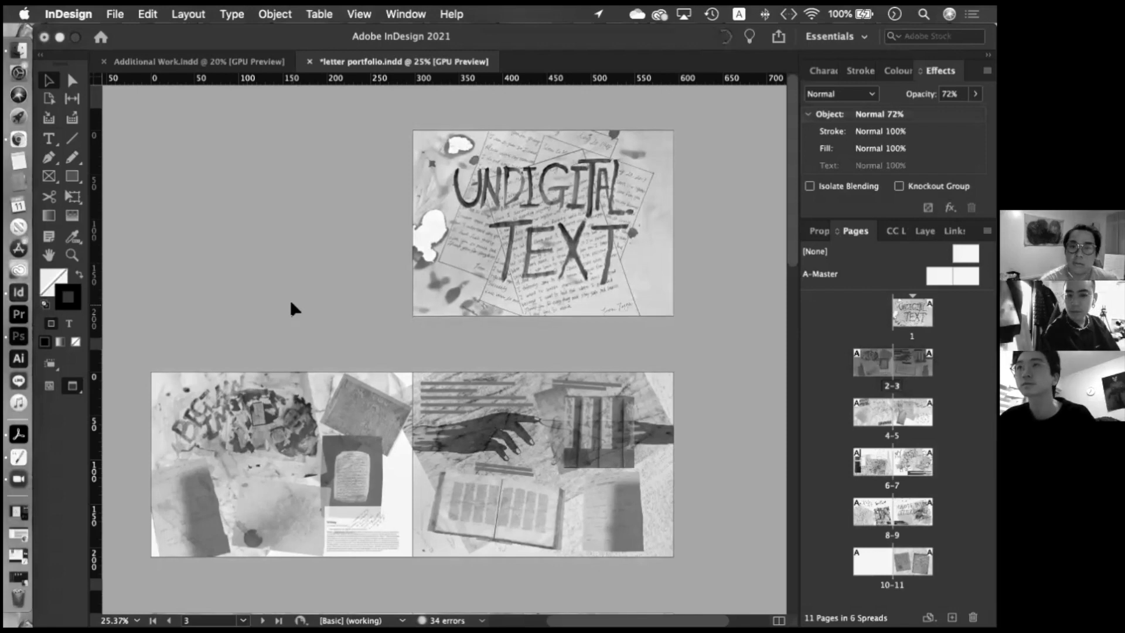
scroll(290, 305, up, 3)
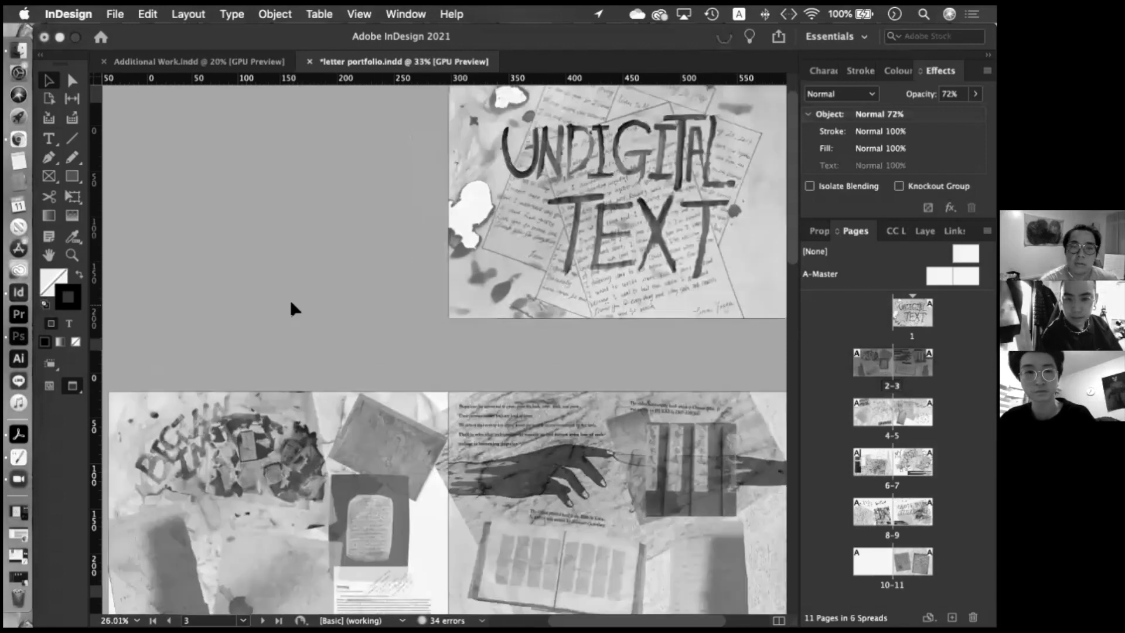
scroll(291, 306, down, 3)
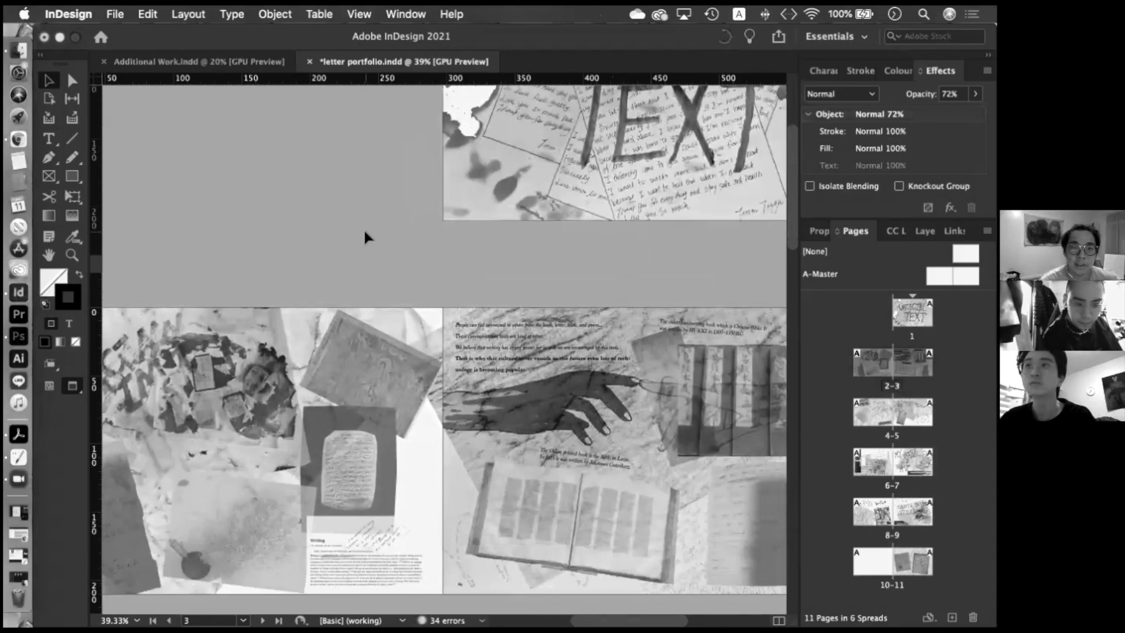
scroll(364, 232, down, 2)
scroll(364, 233, down, 1)
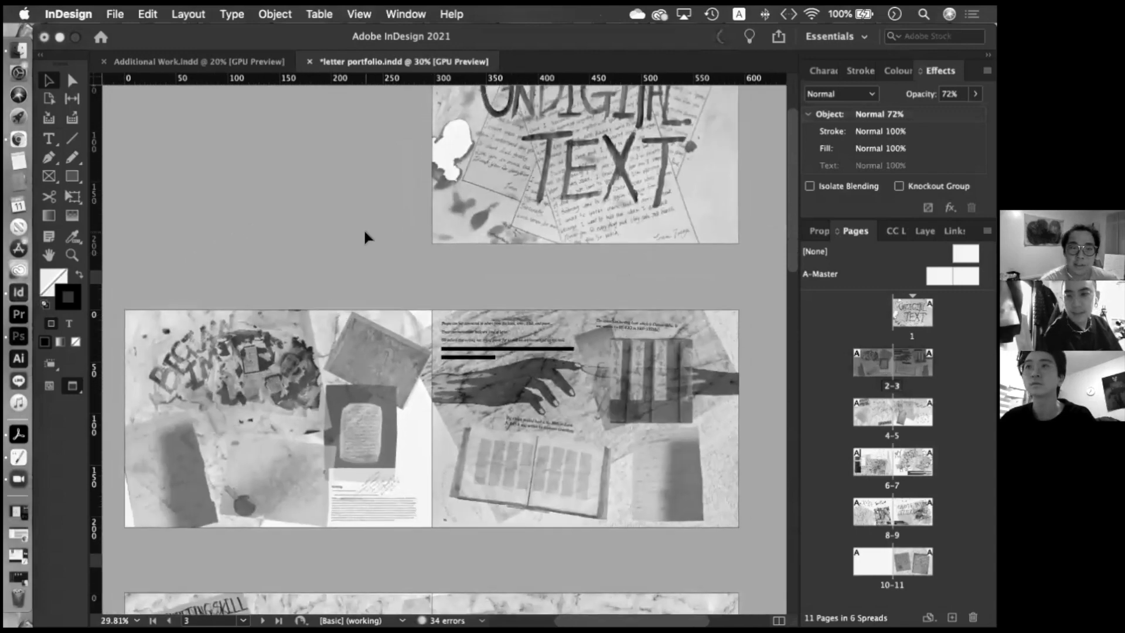
scroll(365, 233, up, 4)
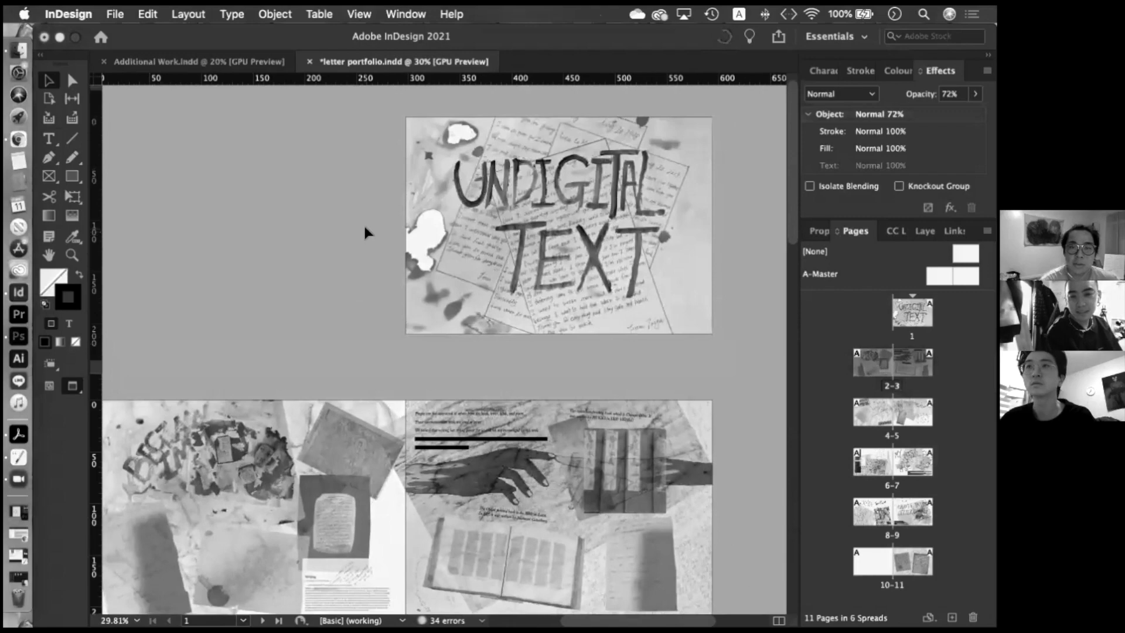
scroll(364, 228, up, 1)
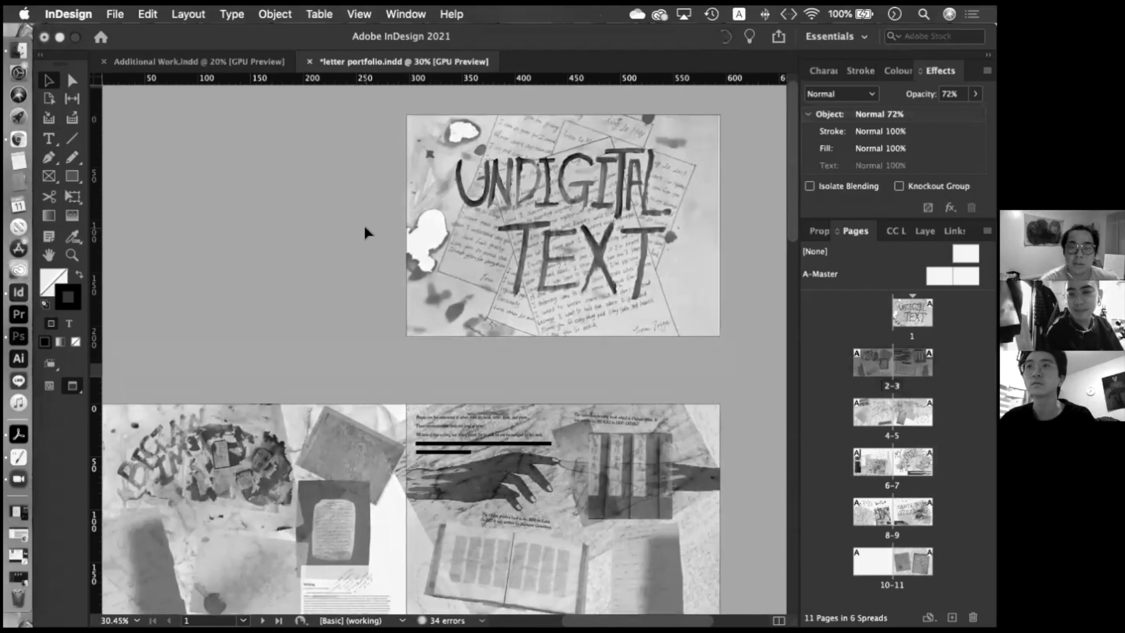
scroll(364, 228, up, 4)
scroll(365, 232, right, 3)
scroll(364, 232, up, 2)
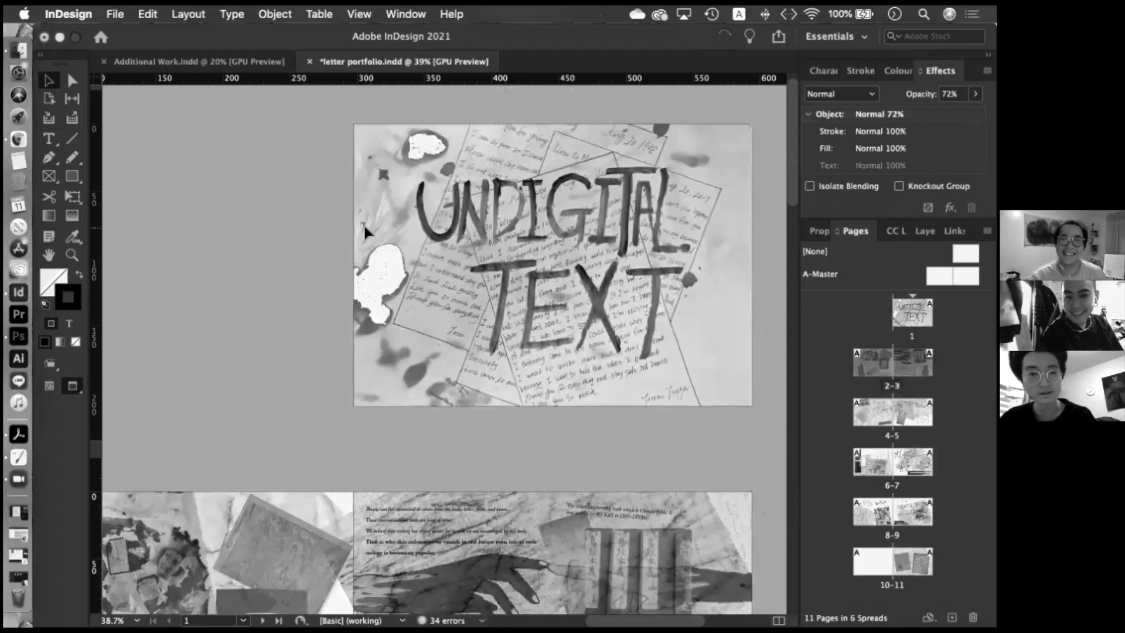
Step: Look through the whole letter portfolio, from the spread on pages 2-3 to the final spread on pages 10-11
scroll(234, 376, down, 4)
scroll(234, 376, left, 6)
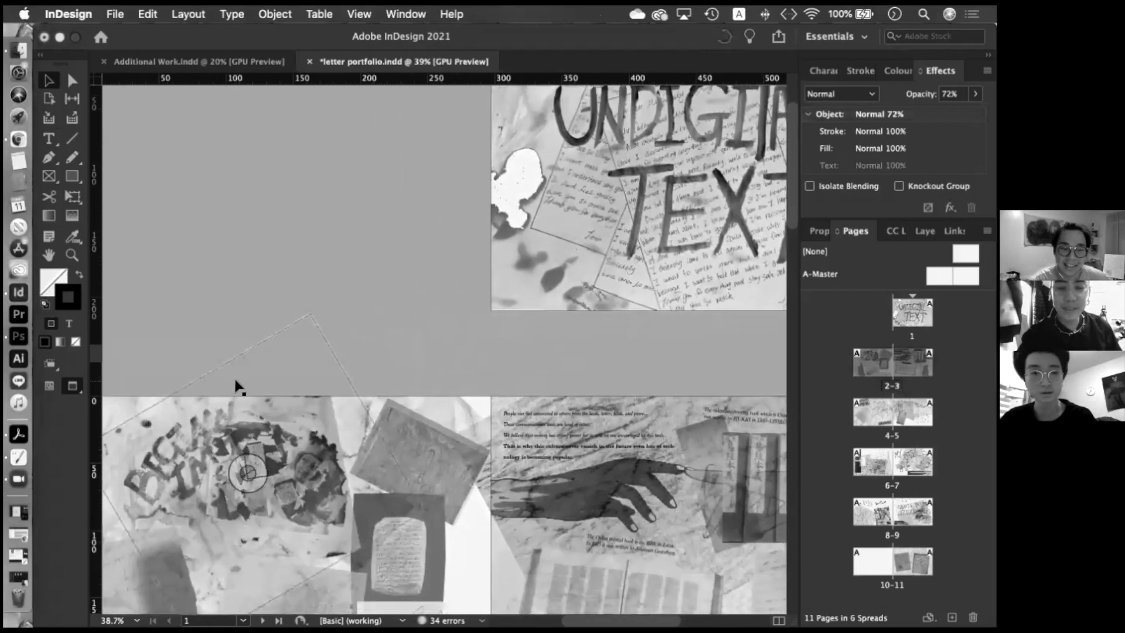
scroll(235, 381, down, 4)
scroll(236, 382, down, 5)
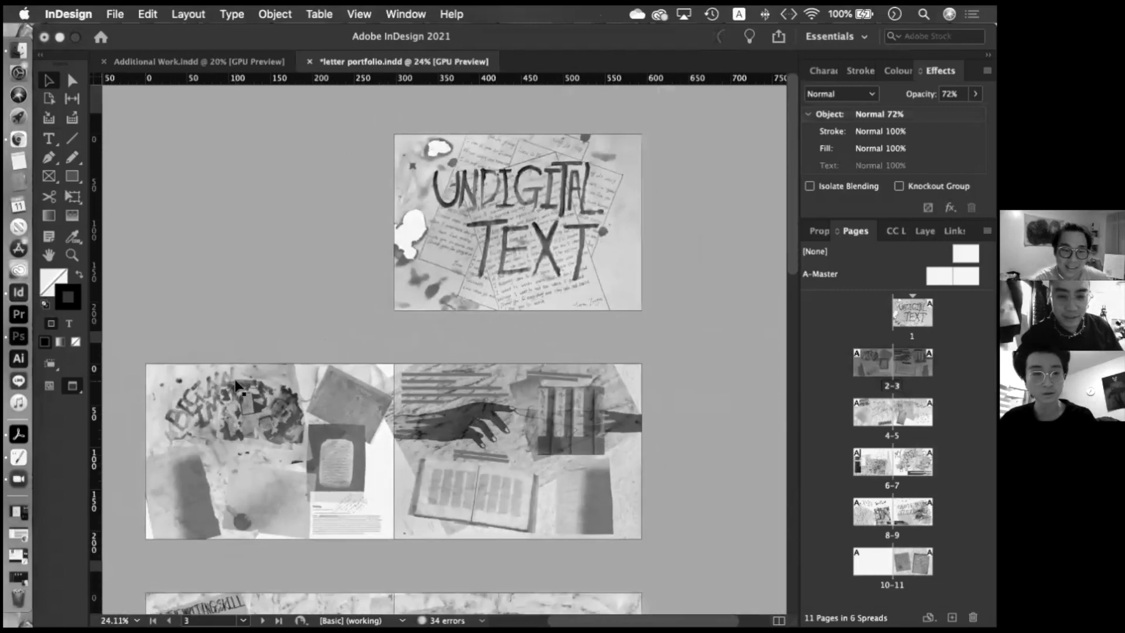
scroll(239, 387, down, 1)
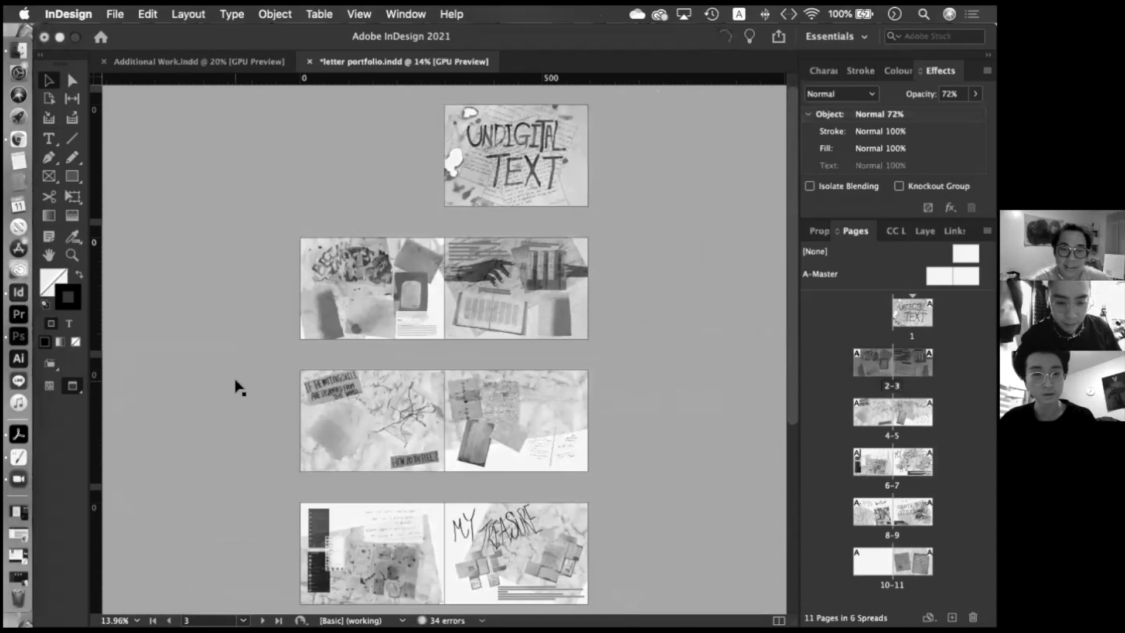
scroll(239, 387, down, 1)
scroll(238, 387, down, 4)
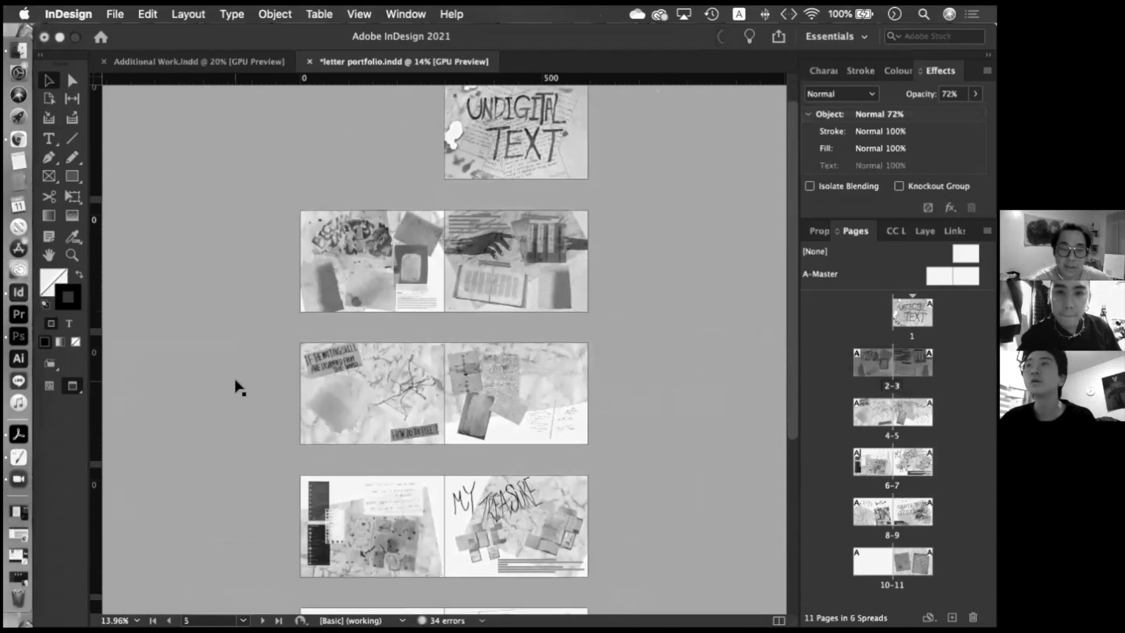
scroll(239, 387, down, 1)
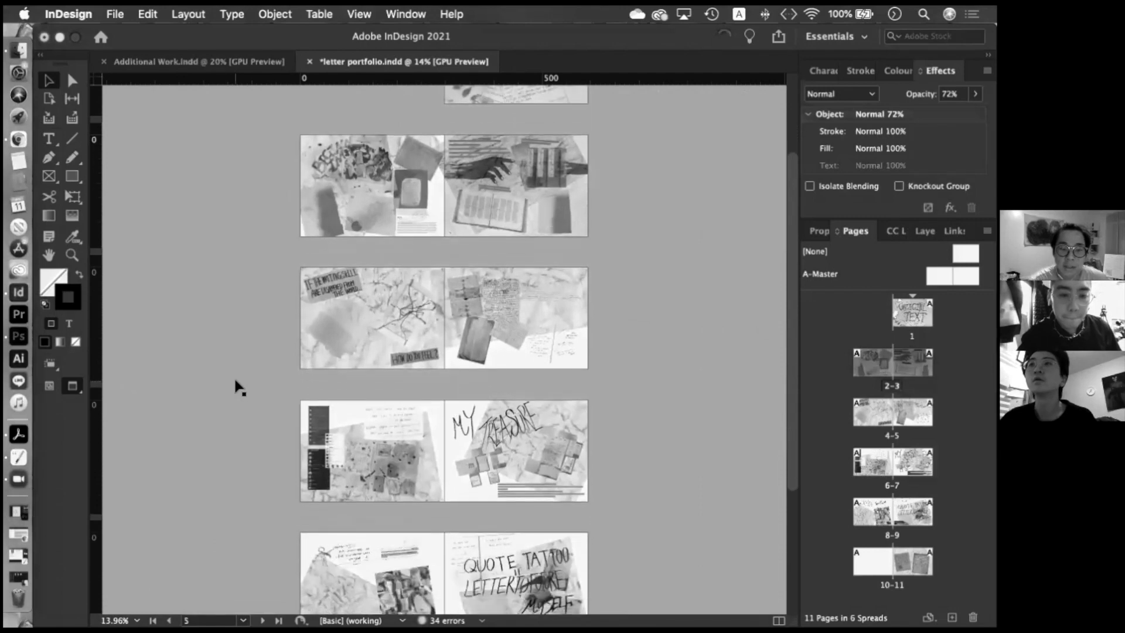
scroll(239, 386, down, 1)
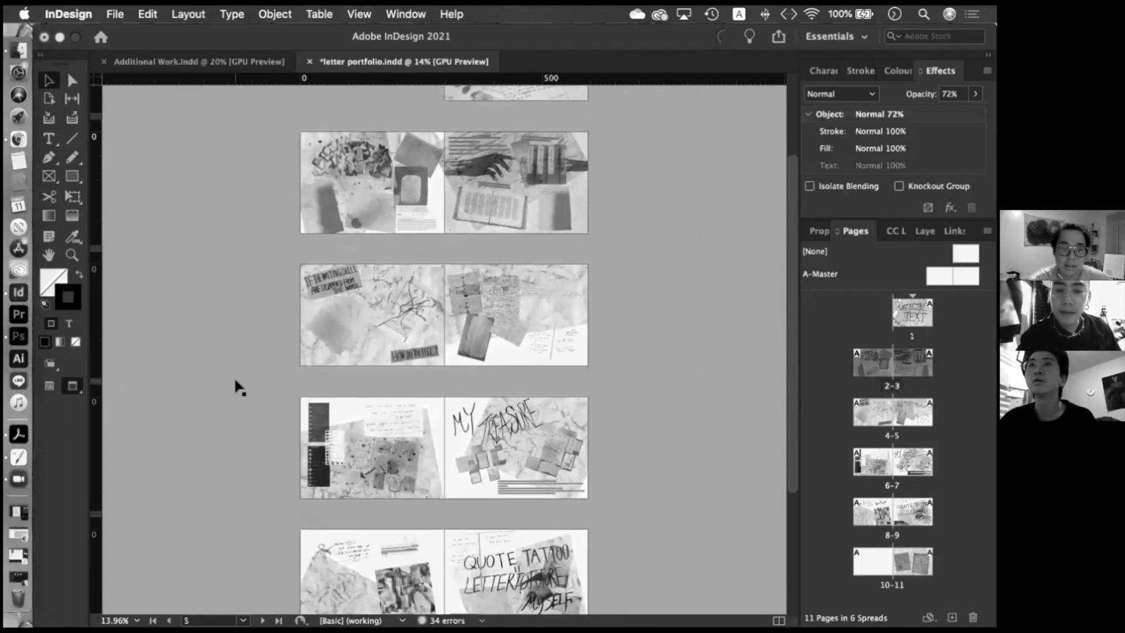
scroll(238, 387, down, 5)
scroll(239, 387, down, 4)
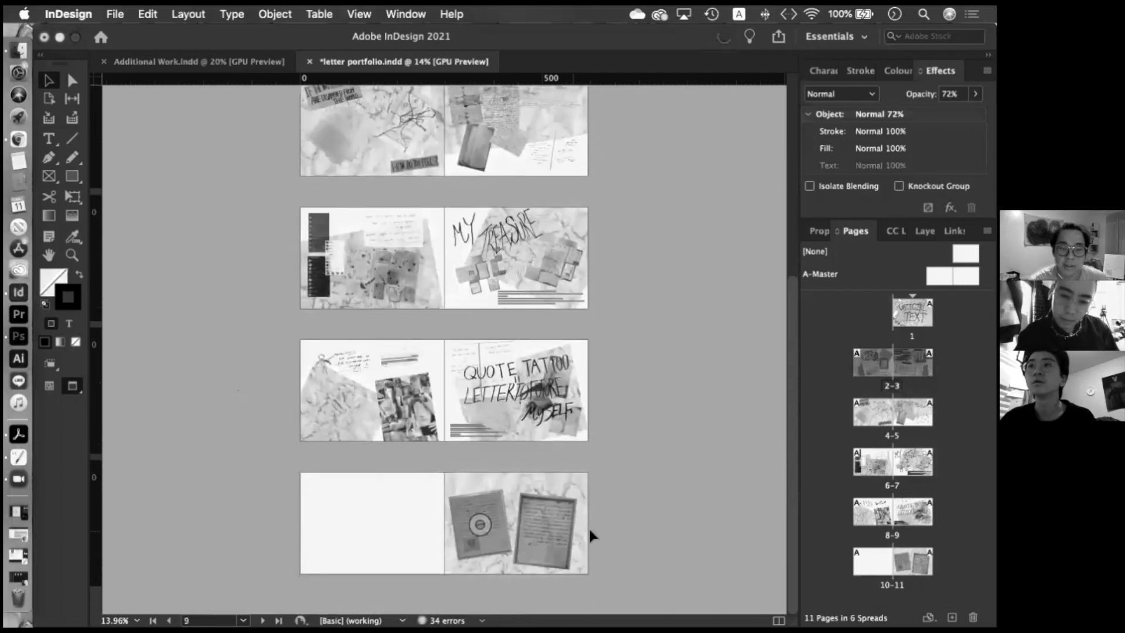
Step: Examine the two framed handwritten letters on page 11 and the "Quote Tattoo" page above them
key(super+equal)
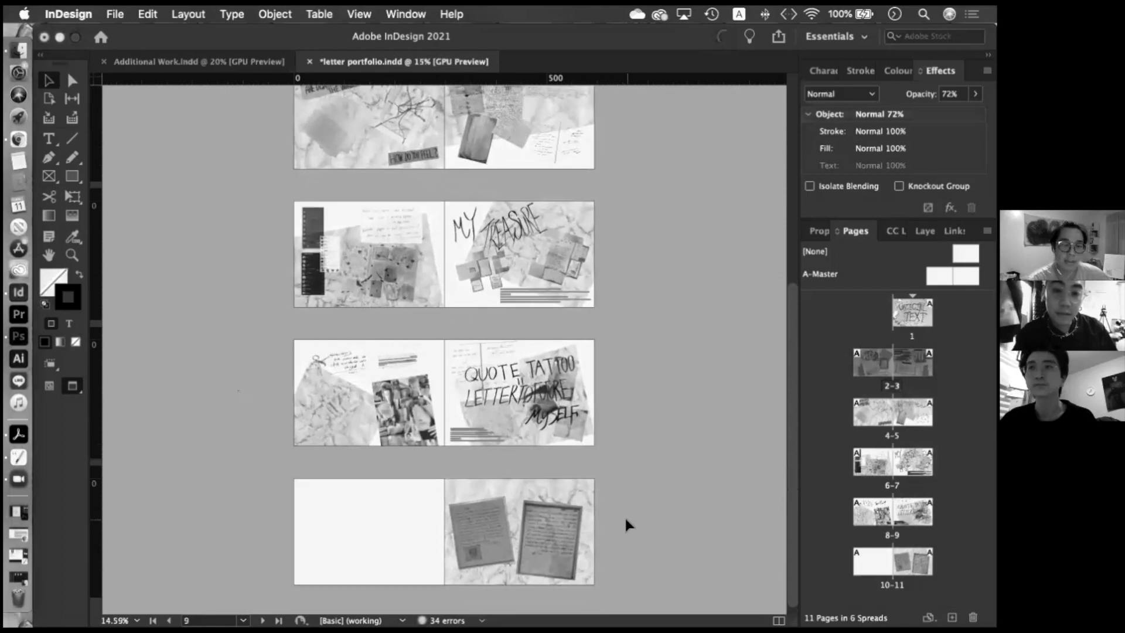
key(super+equal)
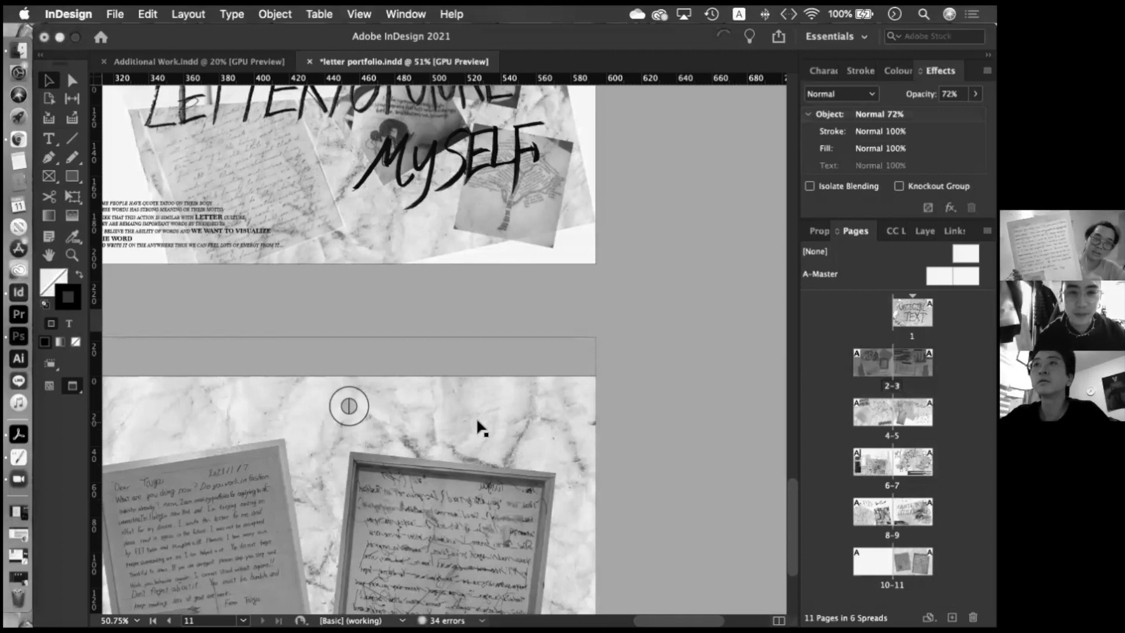
scroll(473, 458, down, 2)
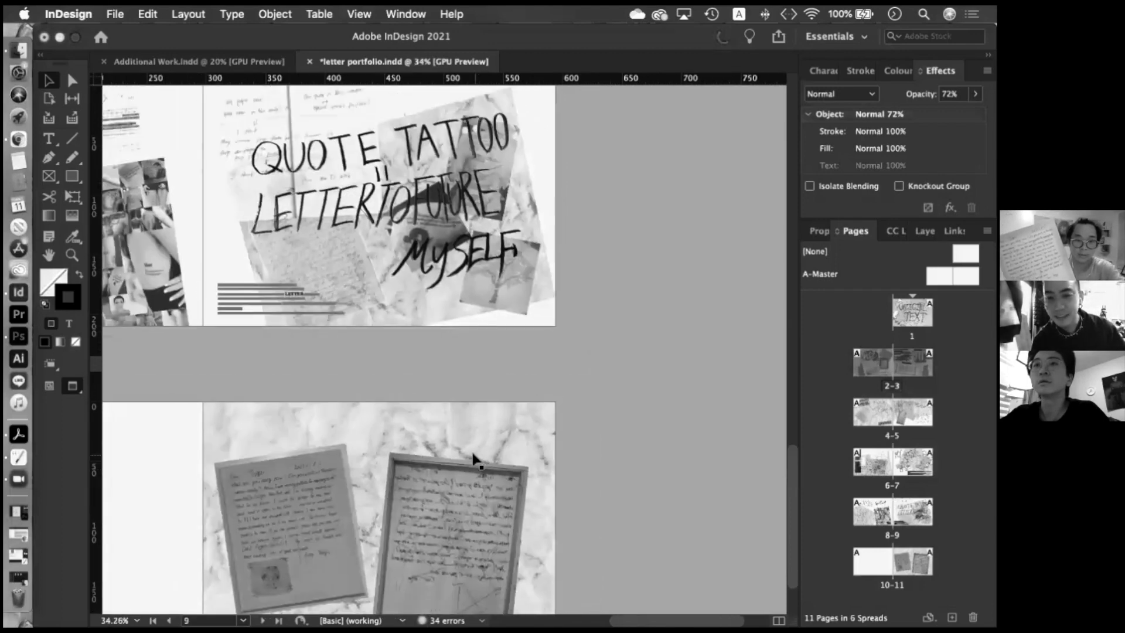
scroll(474, 458, down, 2)
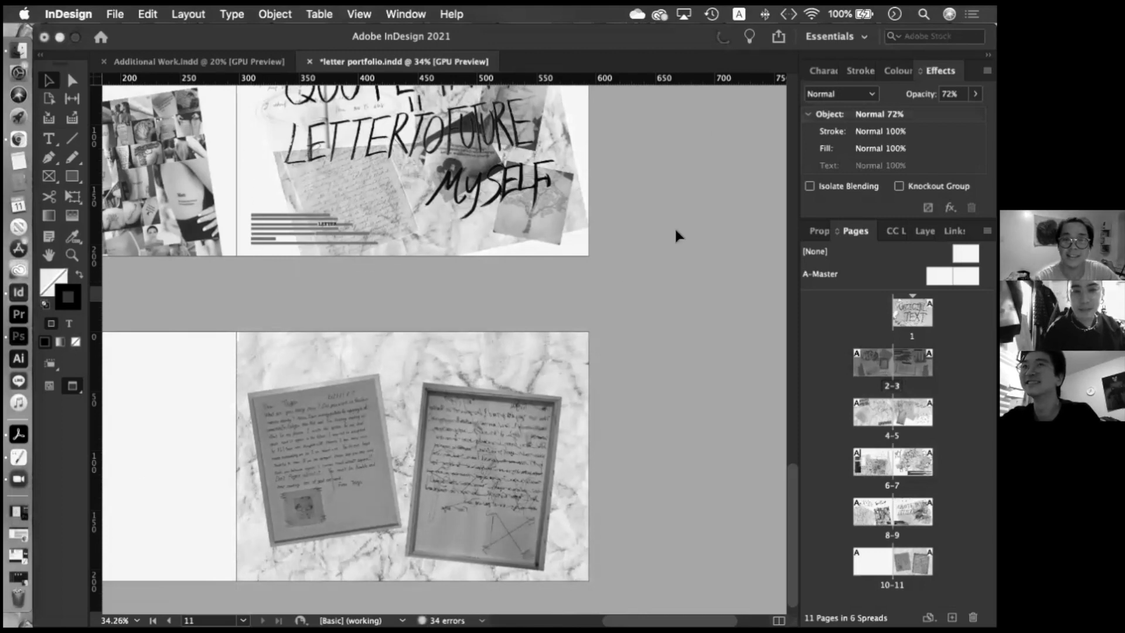
scroll(620, 270, down, 5)
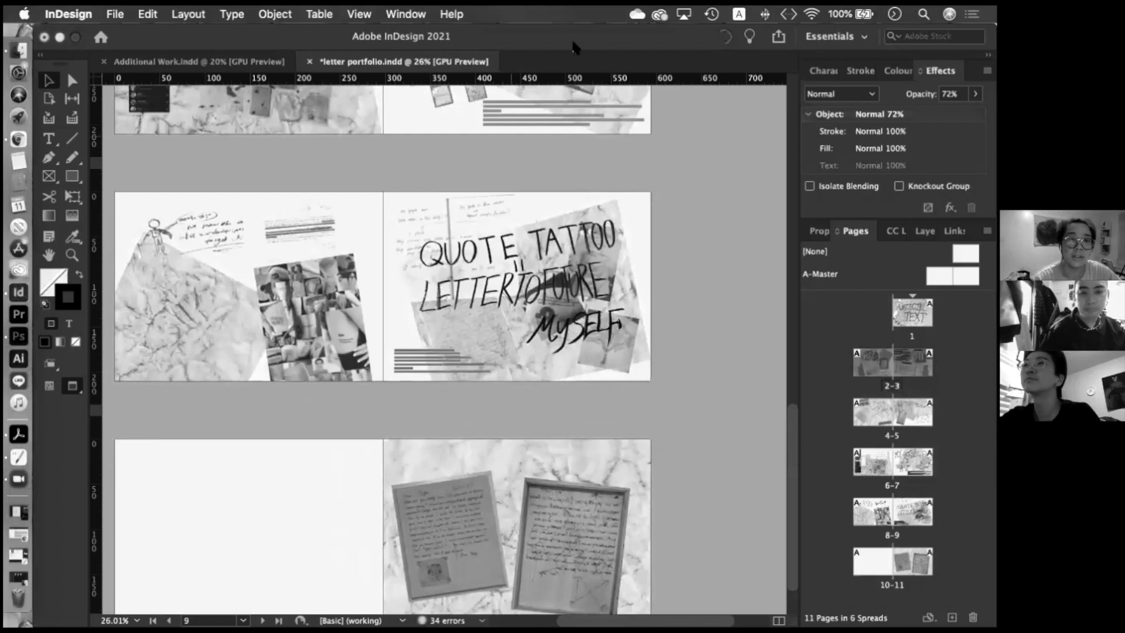
Step: Try to connect the last device in the Mac's Bluetooth device list
click(764, 14)
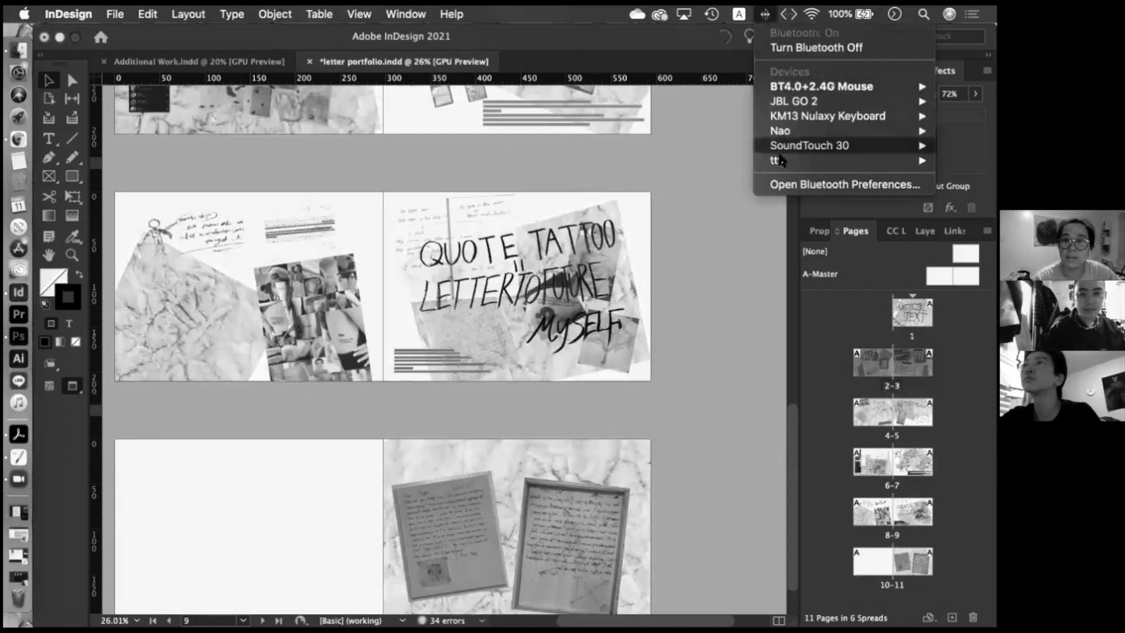
mouse_move(782, 160)
click(733, 153)
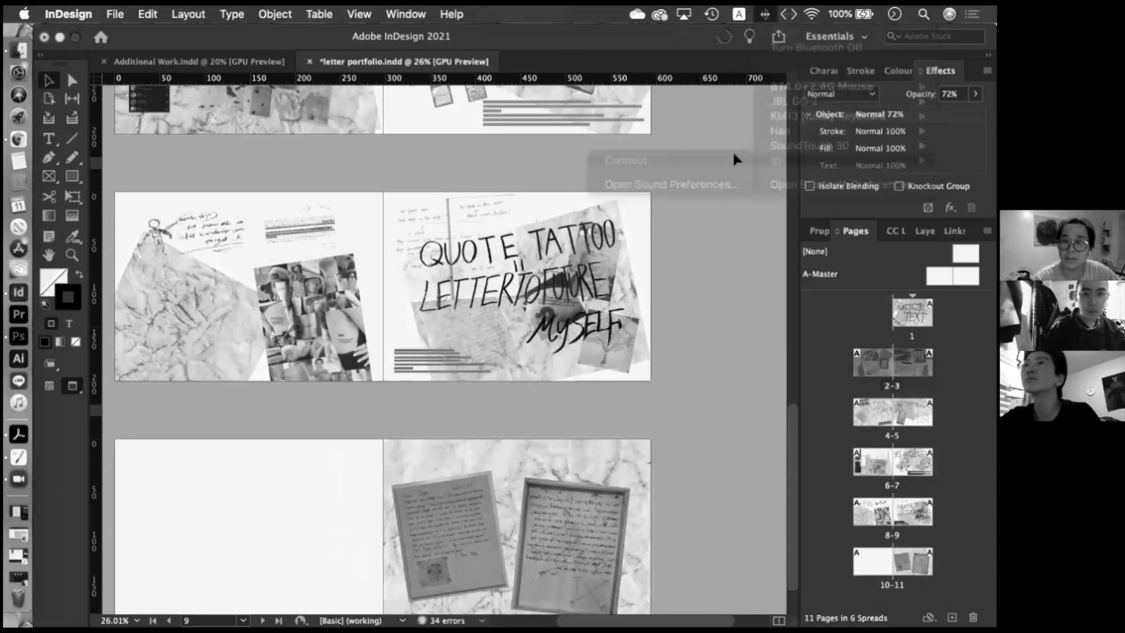
Step: Go back through the spreads to the cover, and examine the text and ink collage on pages 2-3
scroll(732, 150, up, 6)
scroll(675, 188, up, 10)
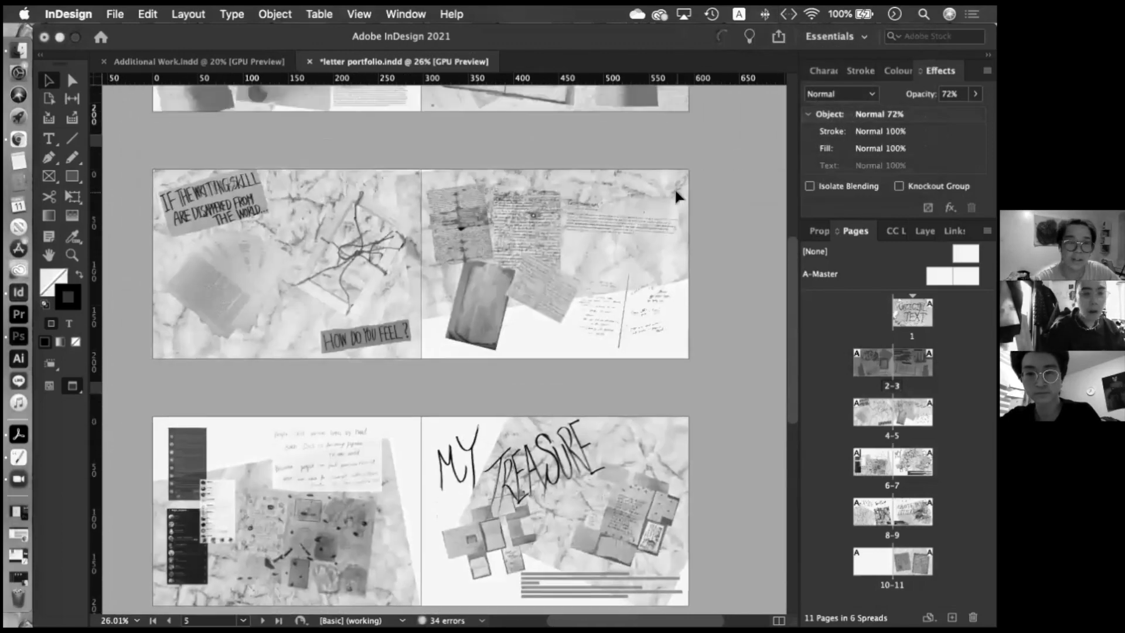
scroll(677, 196, up, 5)
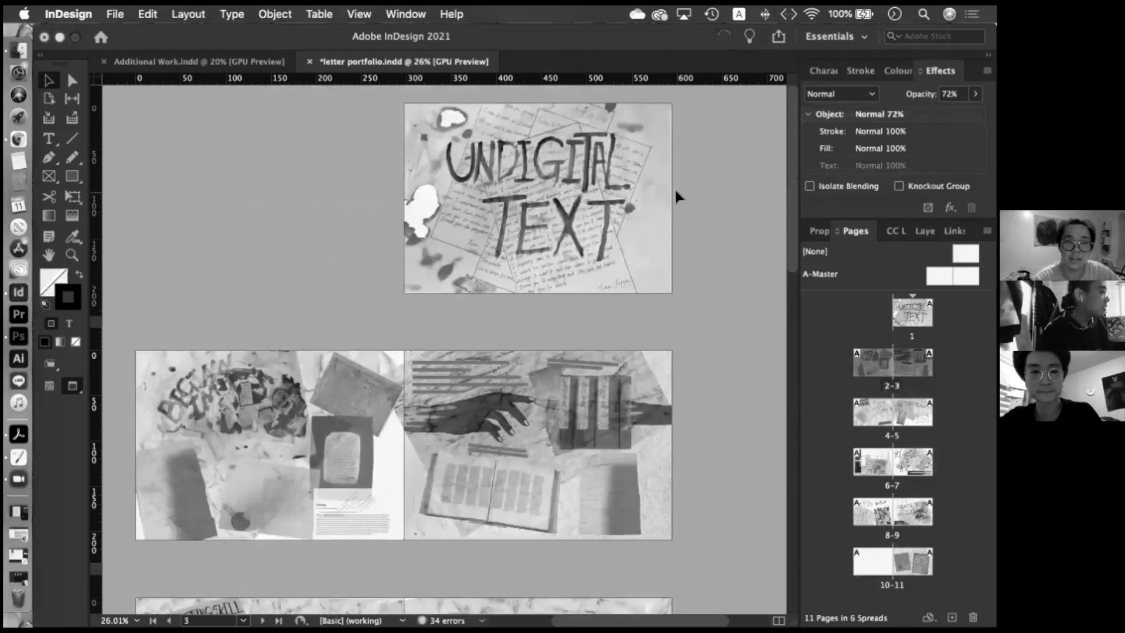
scroll(676, 192, up, 5)
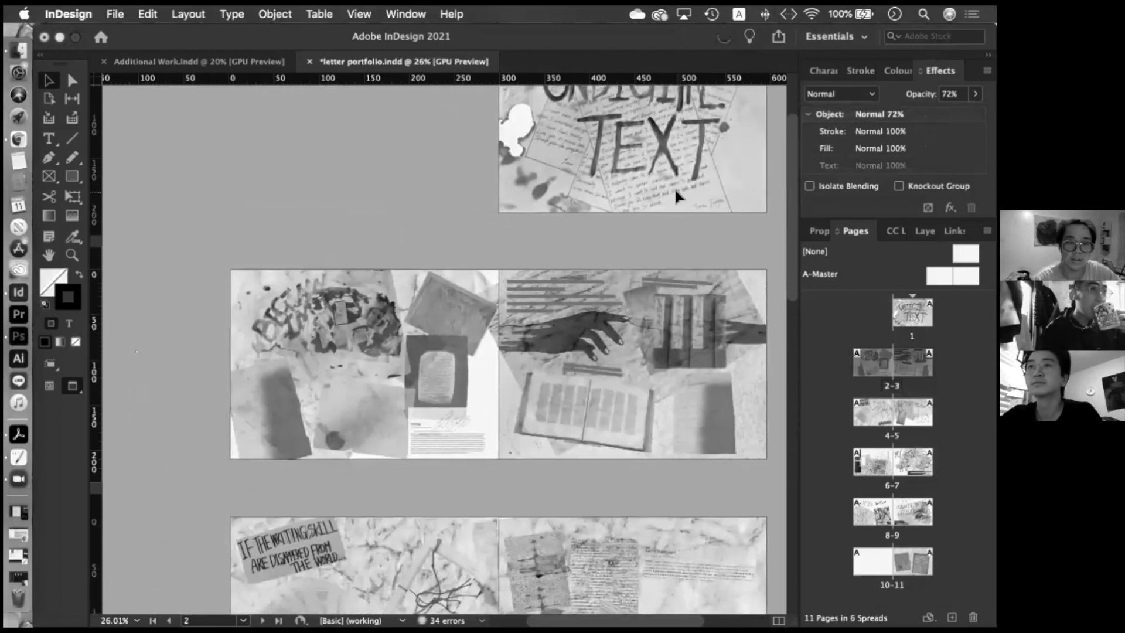
scroll(676, 197, down, 6)
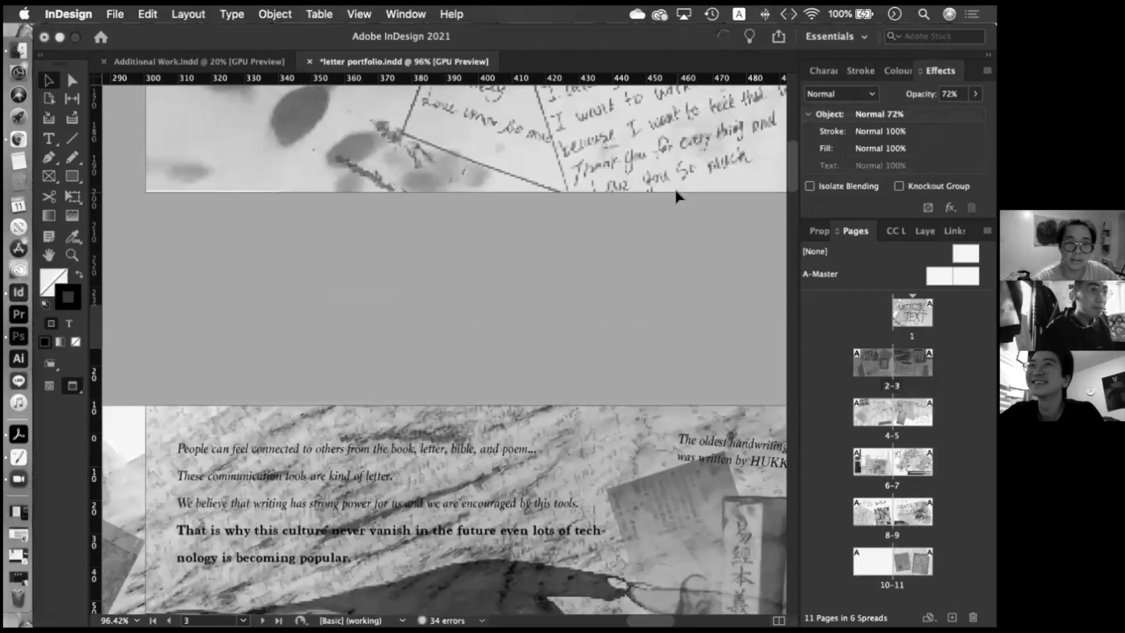
scroll(675, 196, up, 4)
scroll(676, 196, down, 4)
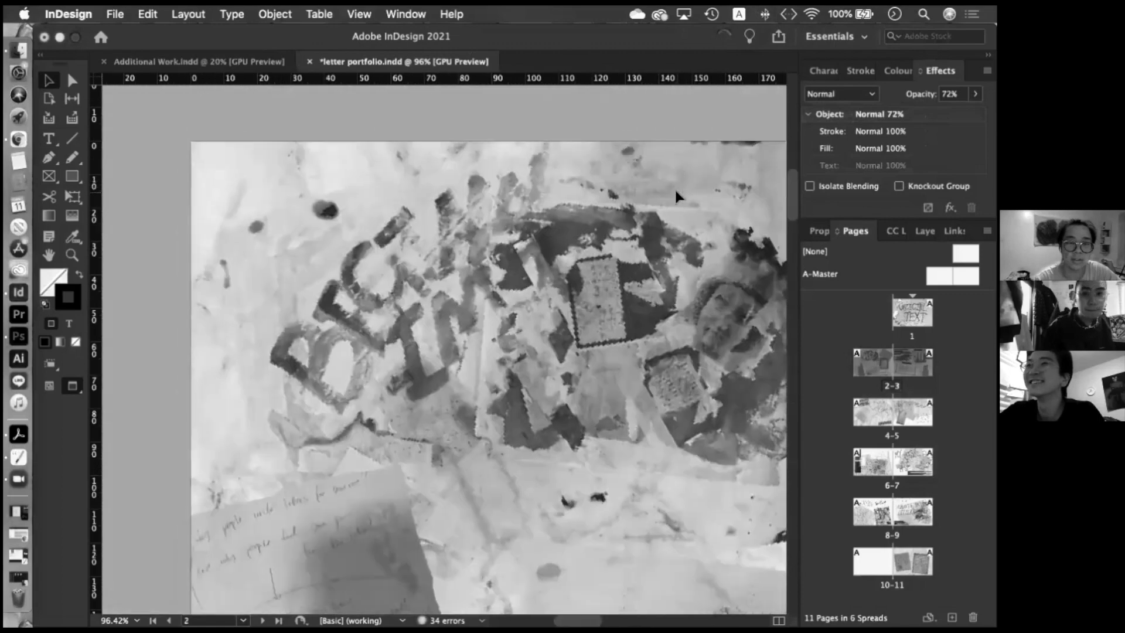
scroll(675, 196, down, 2)
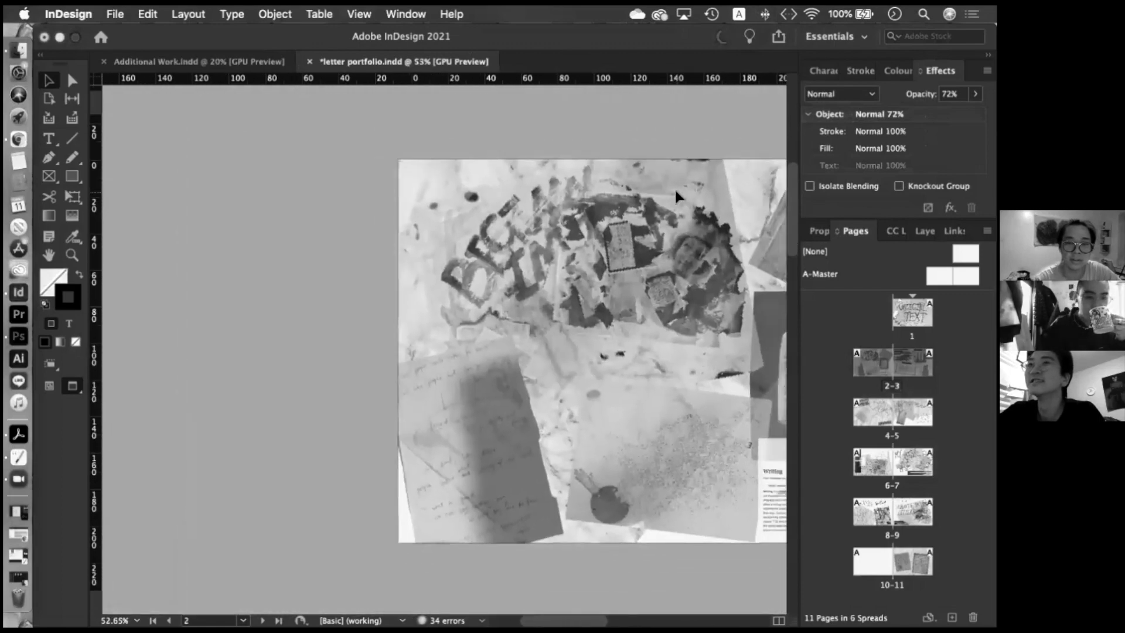
scroll(675, 196, down, 1)
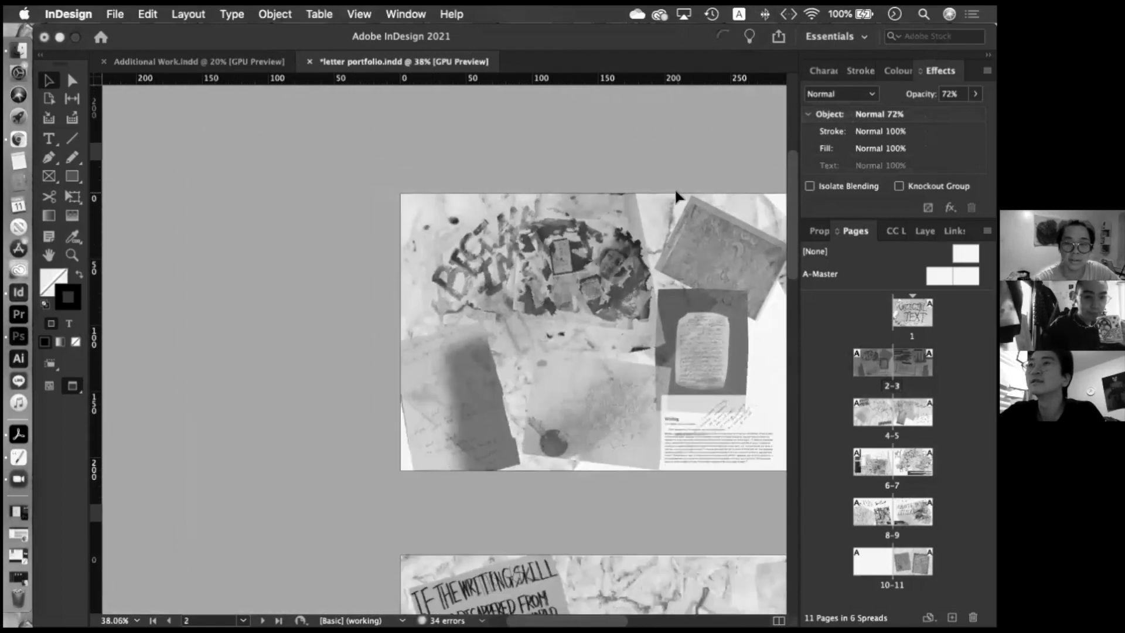
scroll(676, 196, right, 4)
scroll(676, 195, up, 2)
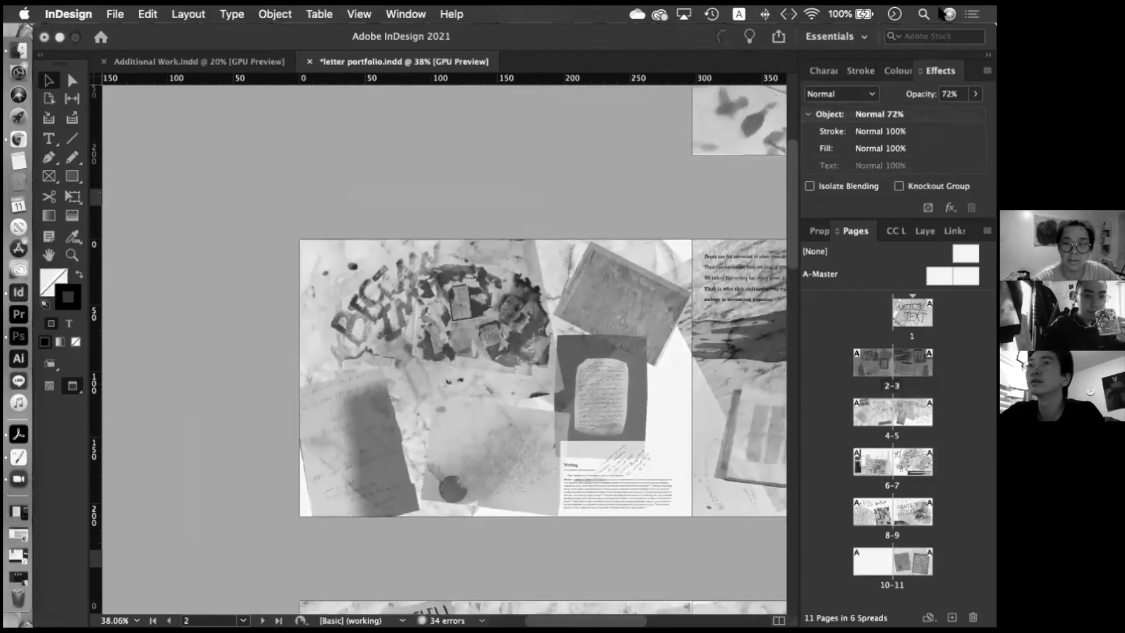
Step: Retry the Bluetooth connection to the last listed device and return to the spread on pages 2-3
click(766, 14)
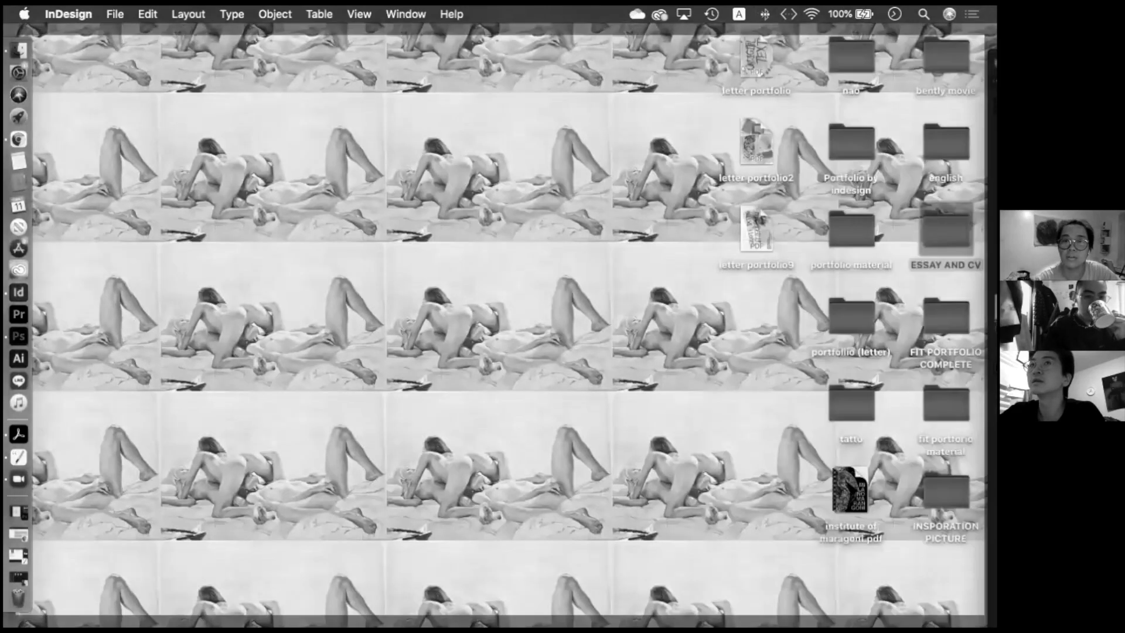
click(621, 181)
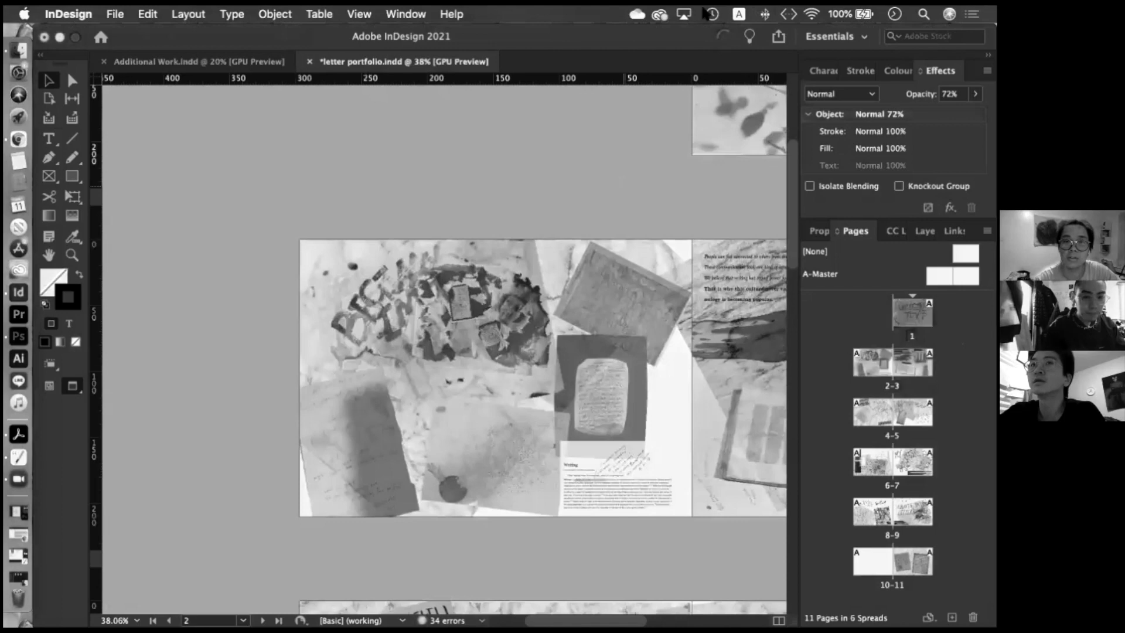
click(763, 14)
mouse_move(782, 160)
click(699, 160)
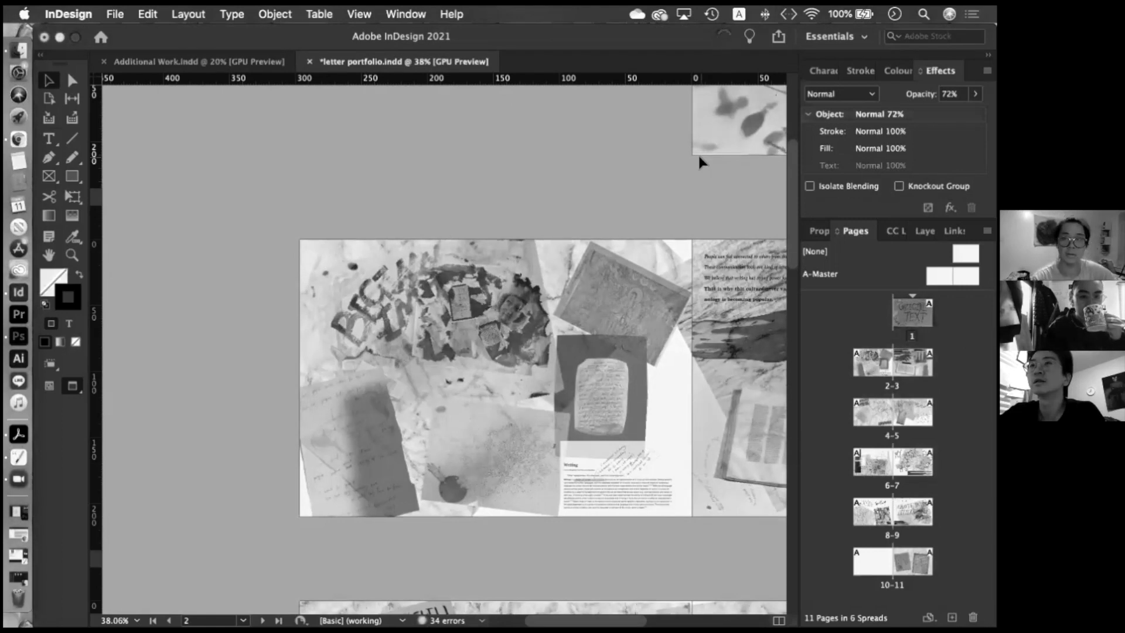
scroll(685, 172, right, 5)
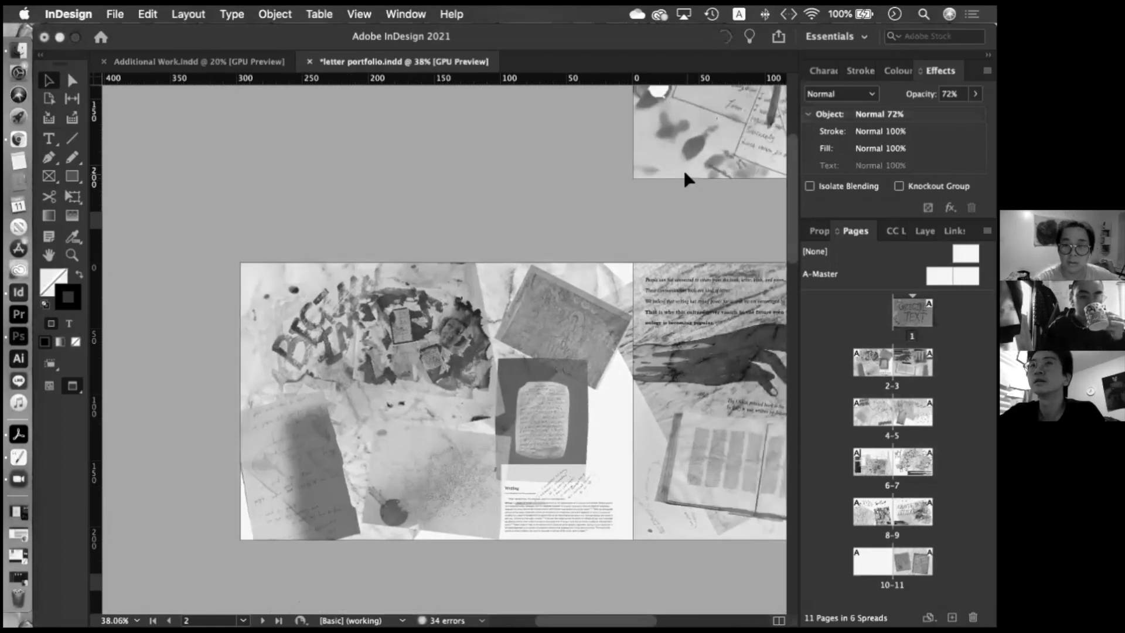
Step: Check the devices listed in the Mac's Bluetooth menu and return to the spread on pages 2-3
scroll(685, 172, left, 1)
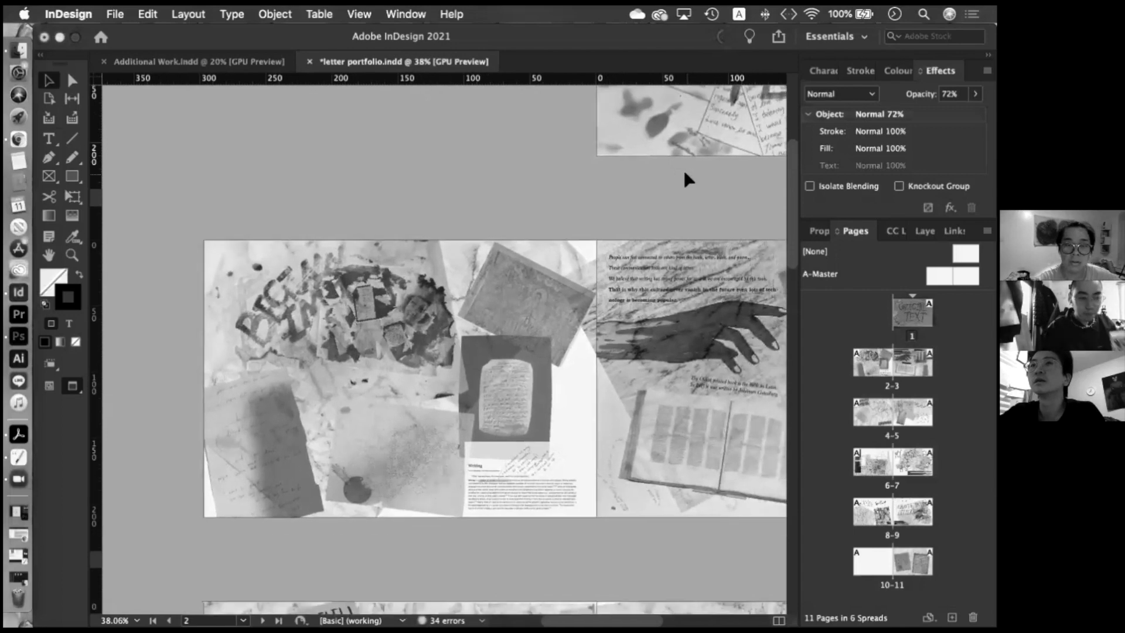
click(765, 14)
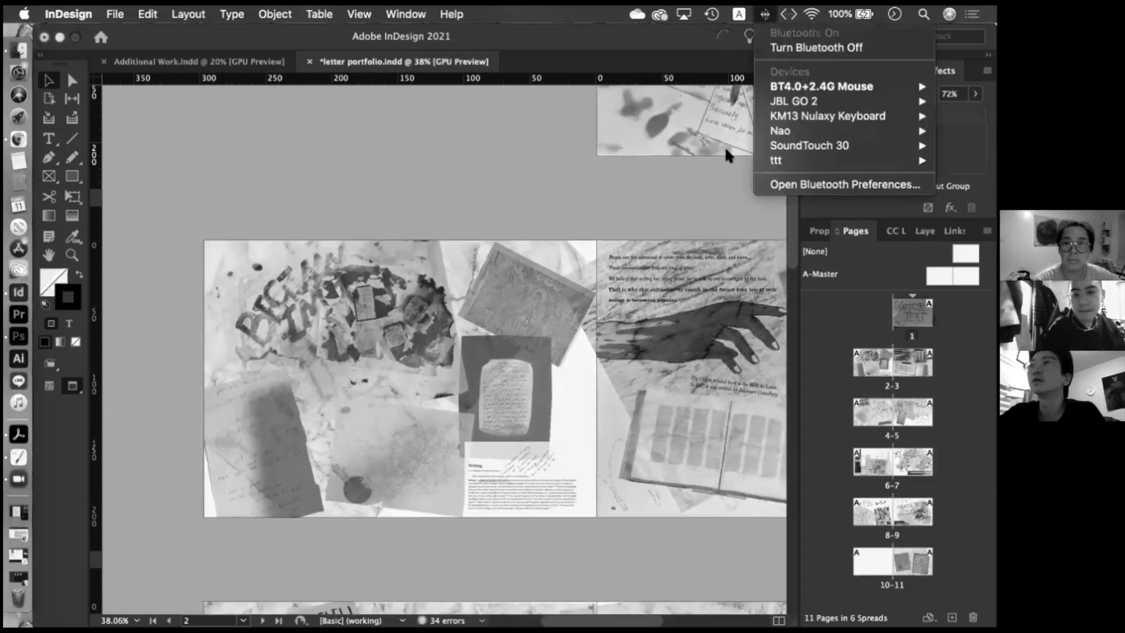
mouse_move(780, 160)
click(699, 156)
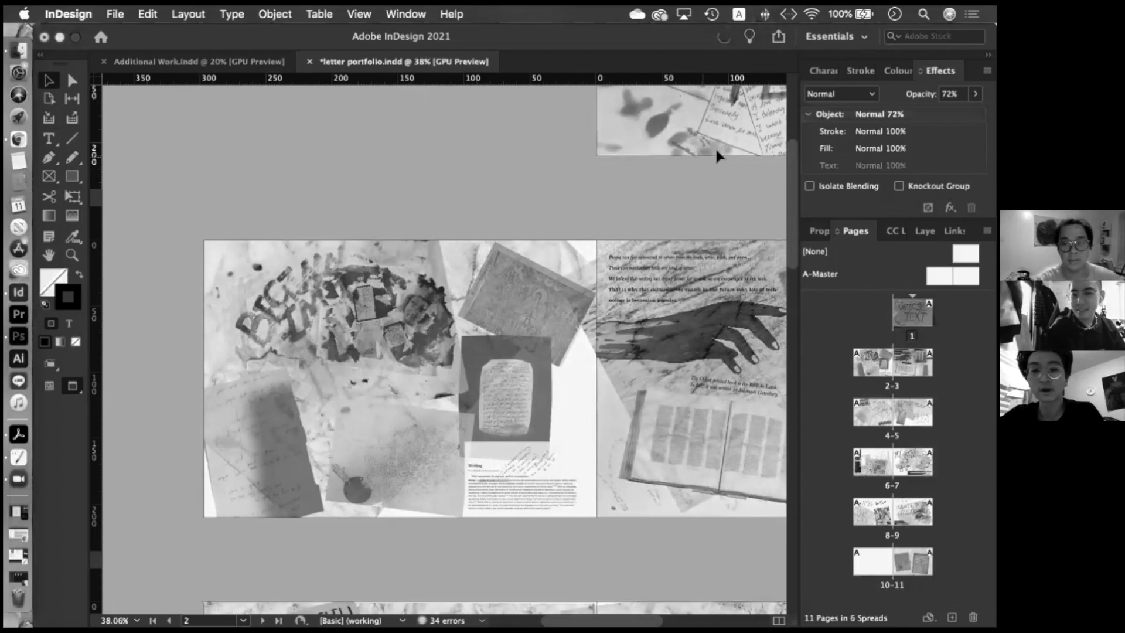
Step: Look over the spread on pages 2-3 and go back to the "Undigital Text" cover
scroll(716, 151, up, 2)
scroll(716, 152, right, 2)
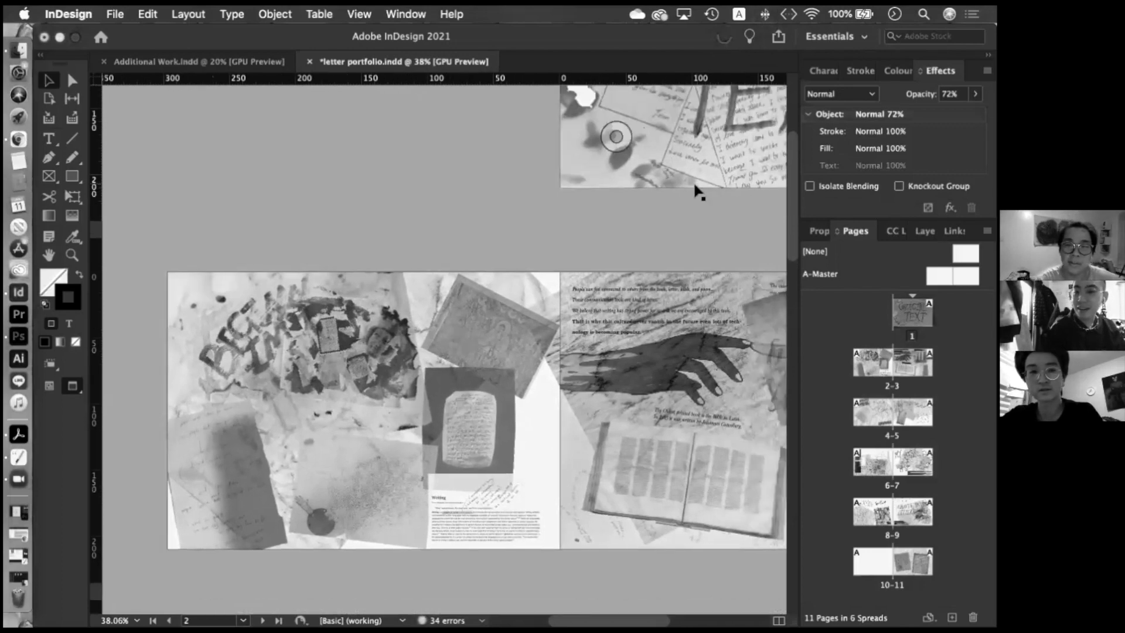
scroll(697, 190, down, 3)
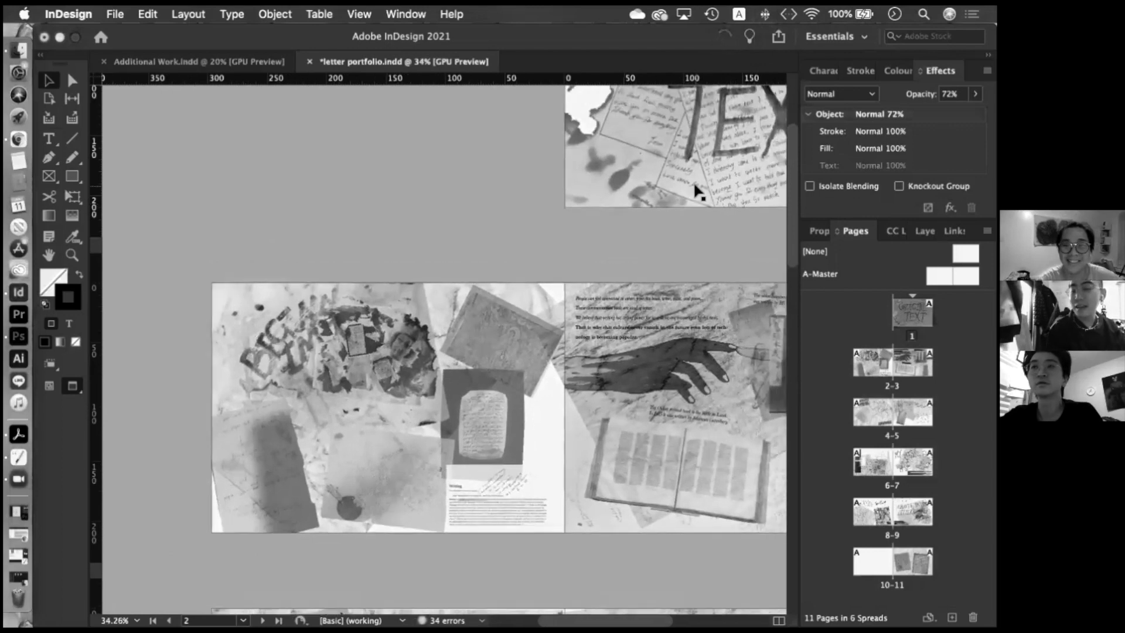
scroll(697, 191, down, 3)
scroll(697, 190, left, 3)
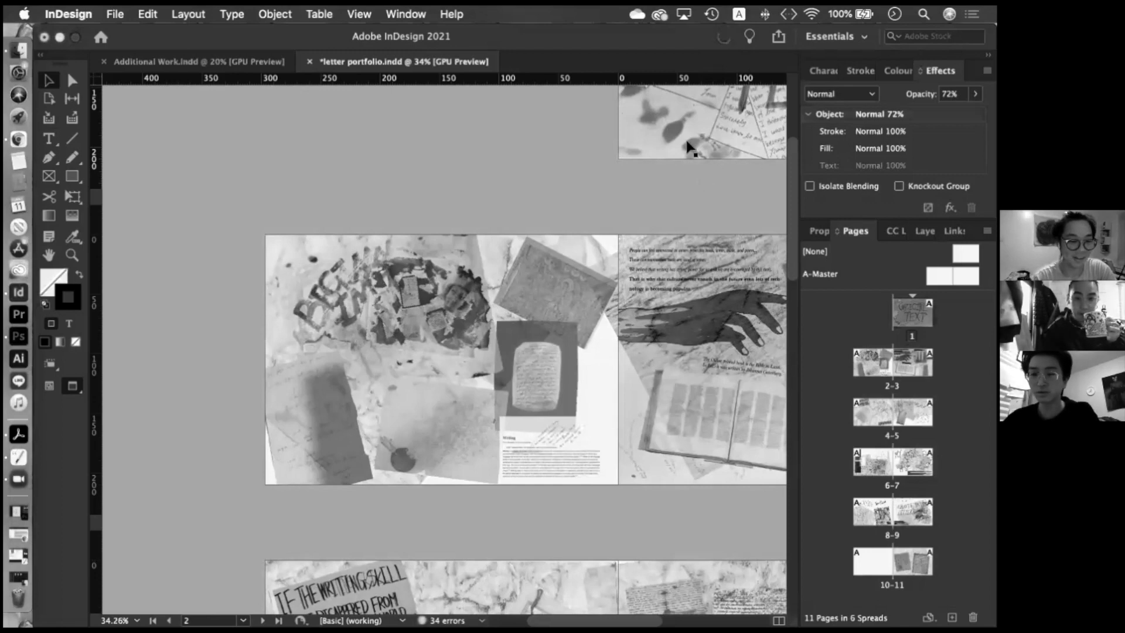
scroll(690, 147, up, 5)
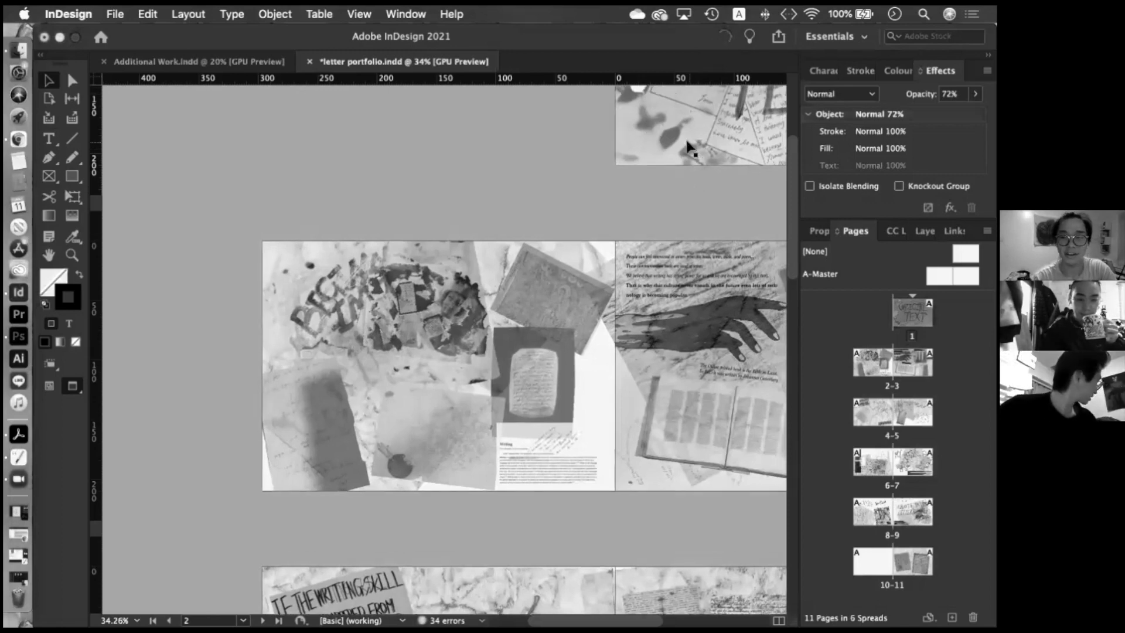
scroll(690, 148, up, 3)
scroll(689, 148, up, 2)
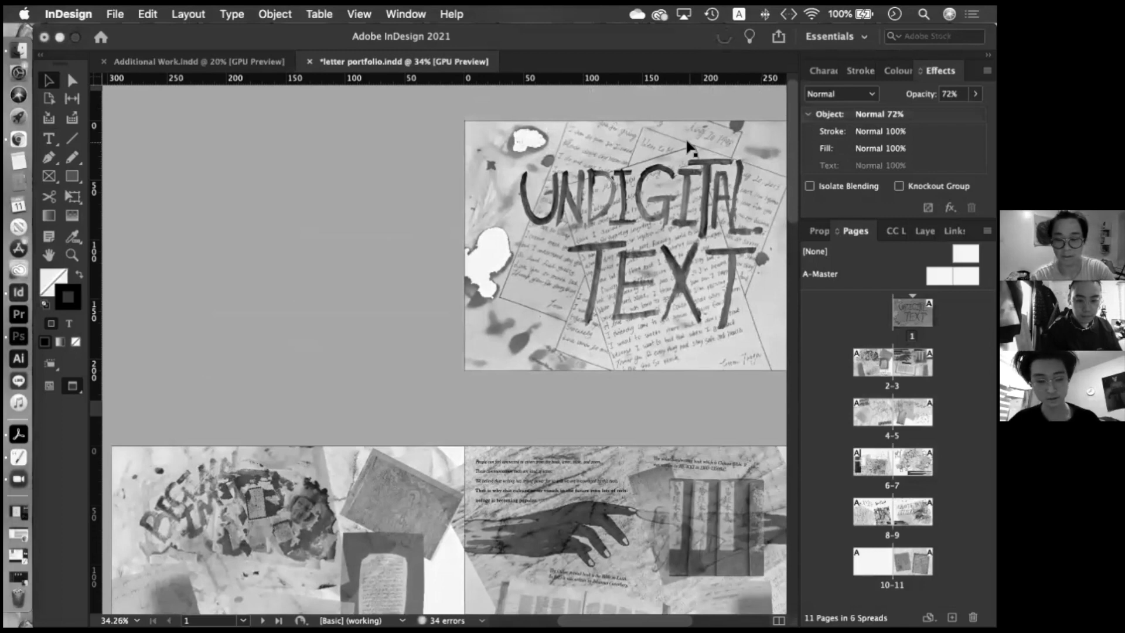
Step: Set the view to 25% so the whole cover and the full spread on pages 2-3 can be viewed together
key(ctrl+alt+space)
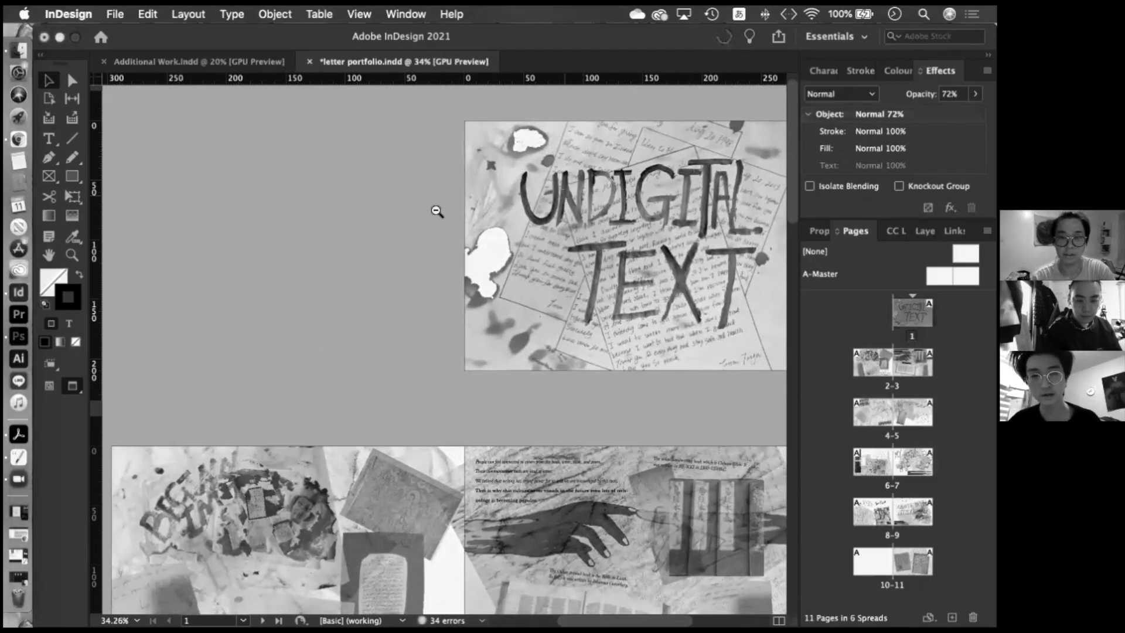
click(379, 225)
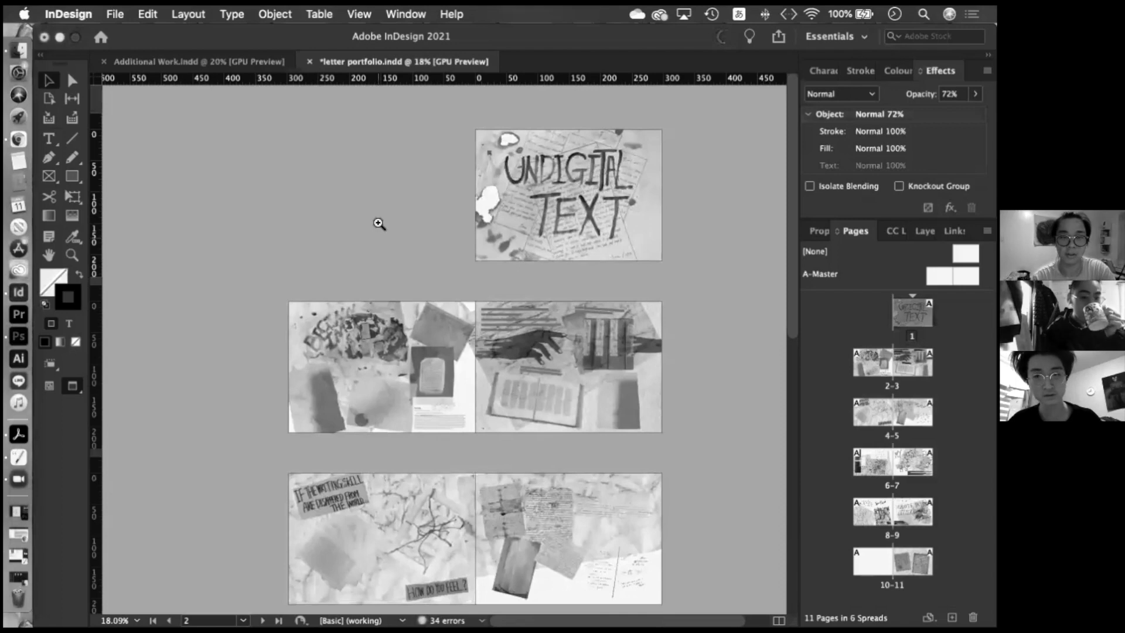
click(378, 224)
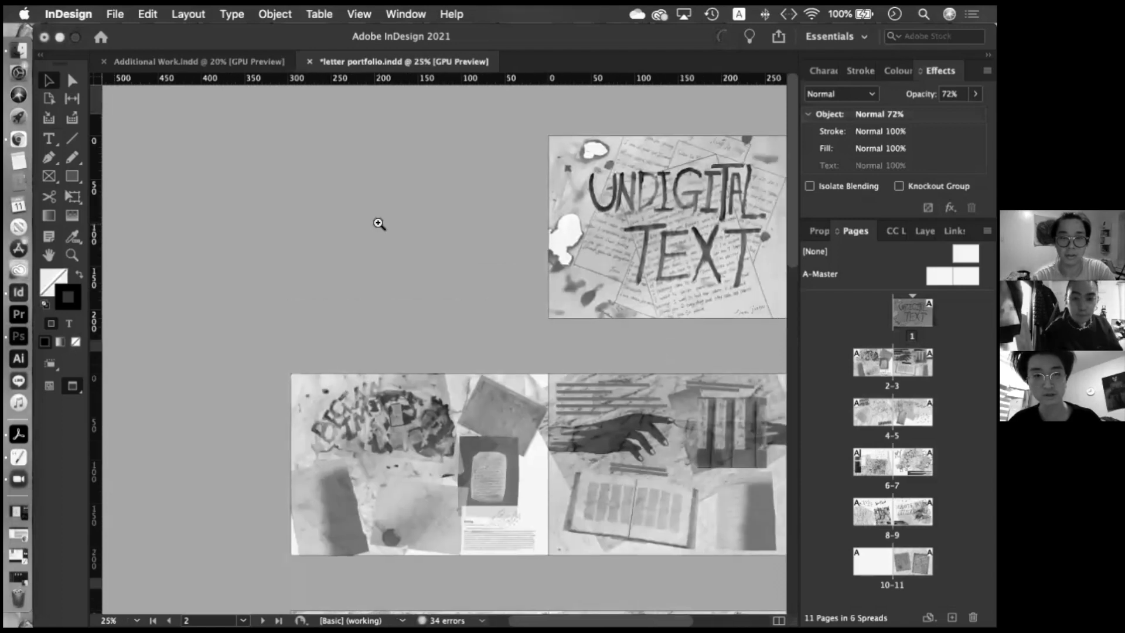
scroll(378, 224, down, 5)
scroll(375, 246, up, 3)
scroll(375, 246, right, 4)
scroll(375, 253, up, 2)
scroll(375, 253, right, 1)
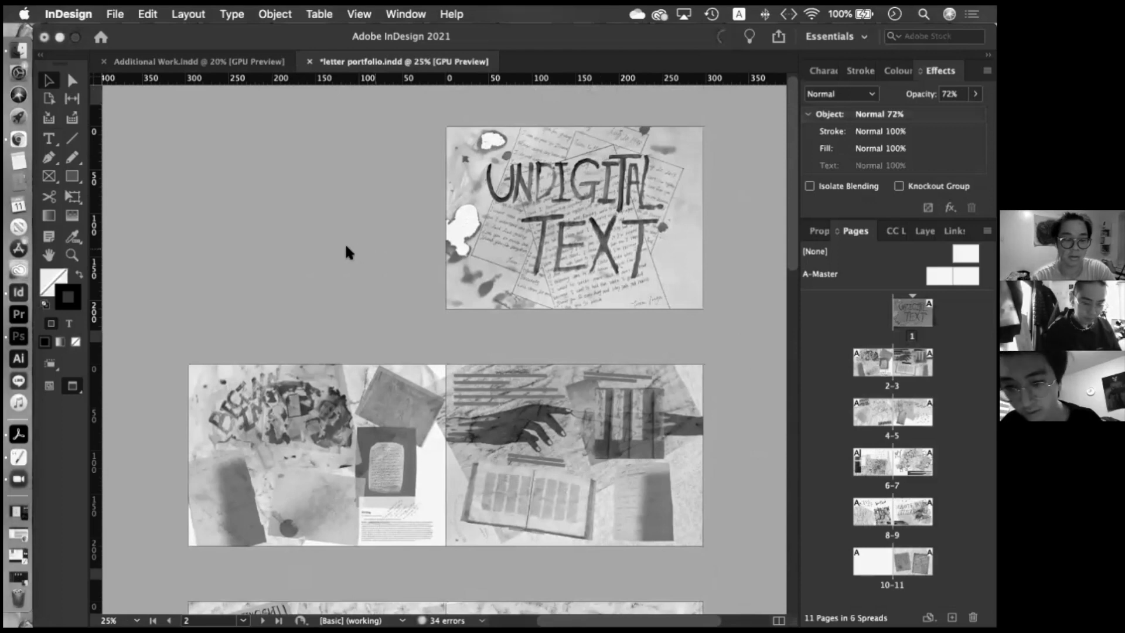
right_click(354, 250)
key(Escape)
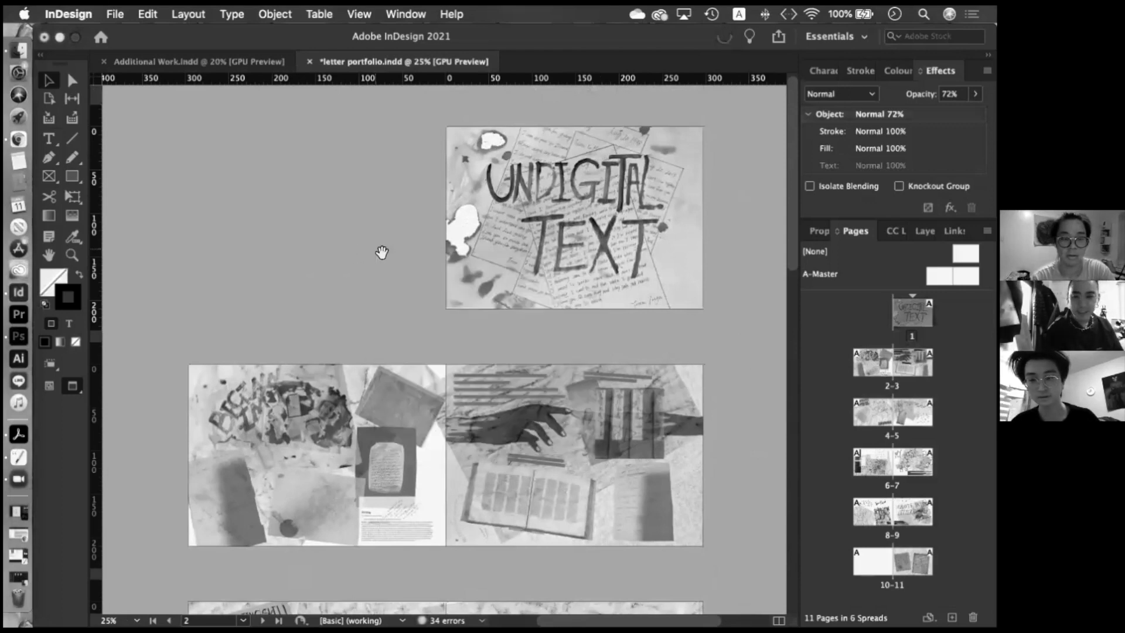
right_click(344, 232)
key(Escape)
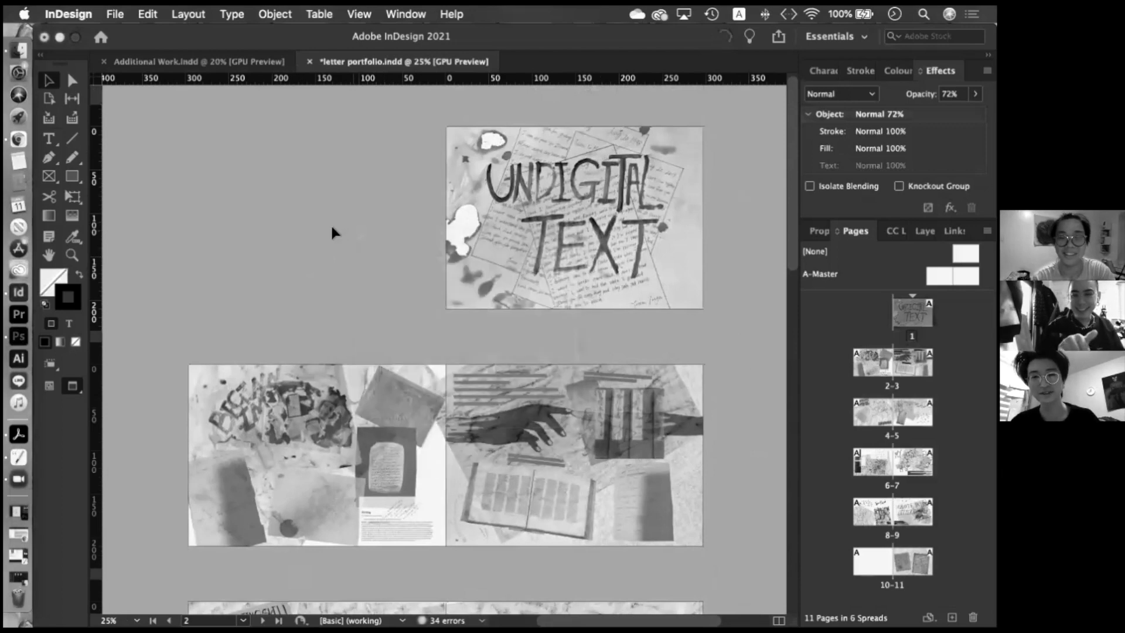
scroll(331, 232, right, 2)
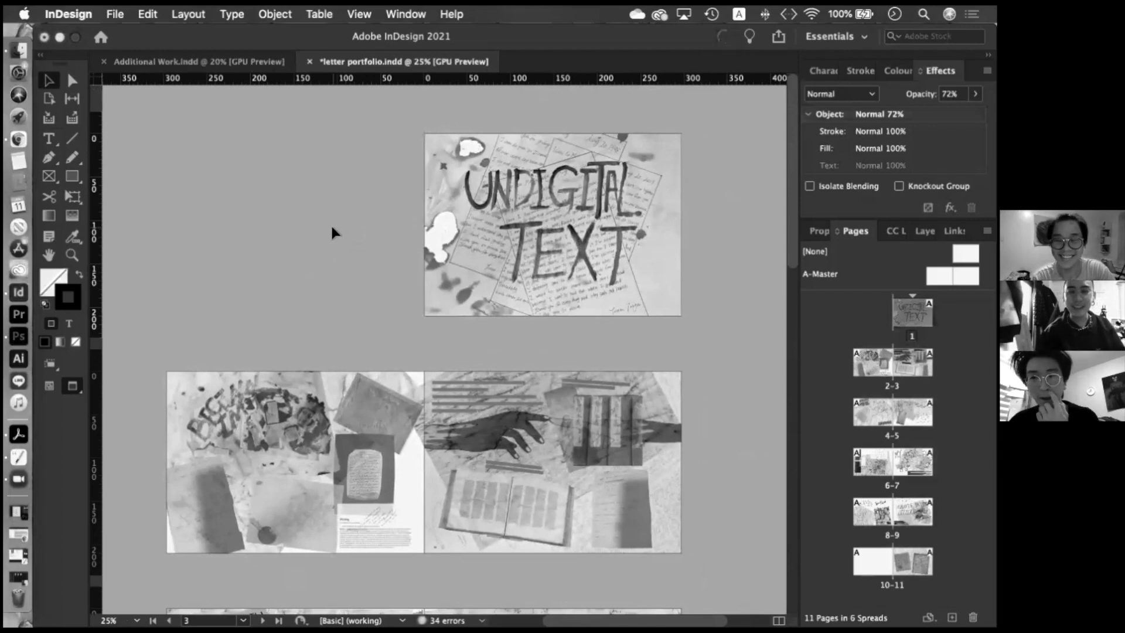
scroll(331, 232, down, 2)
scroll(332, 232, left, 1)
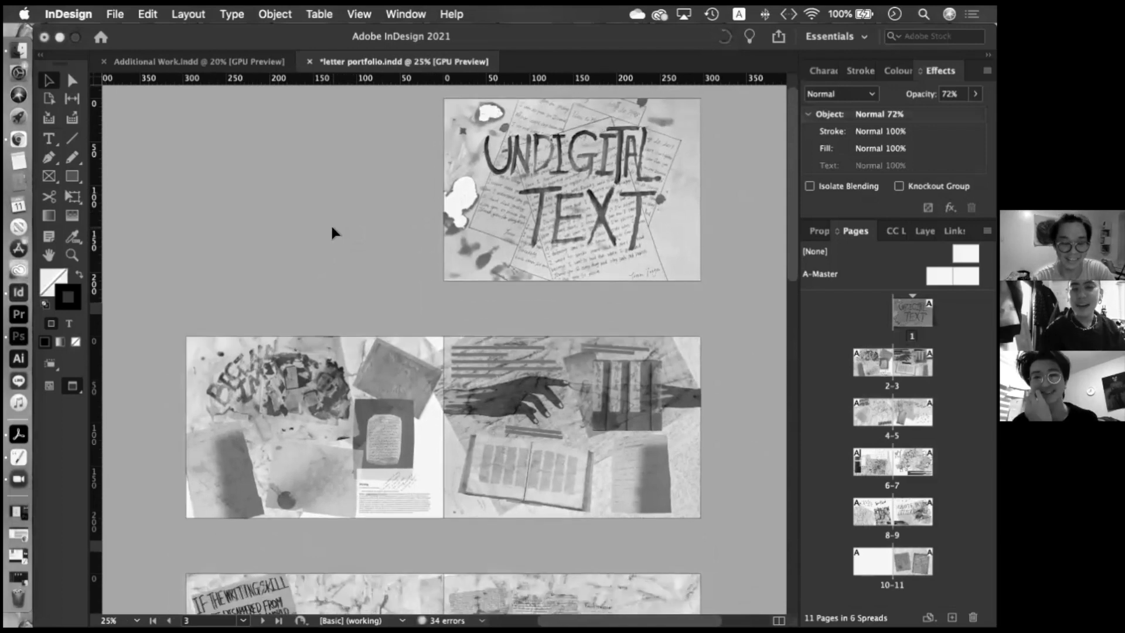
Step: Examine page 2 up close, including the painted lettering collage, the carved tablet picture and the "Writing" text excerpt
scroll(331, 233, up, 2)
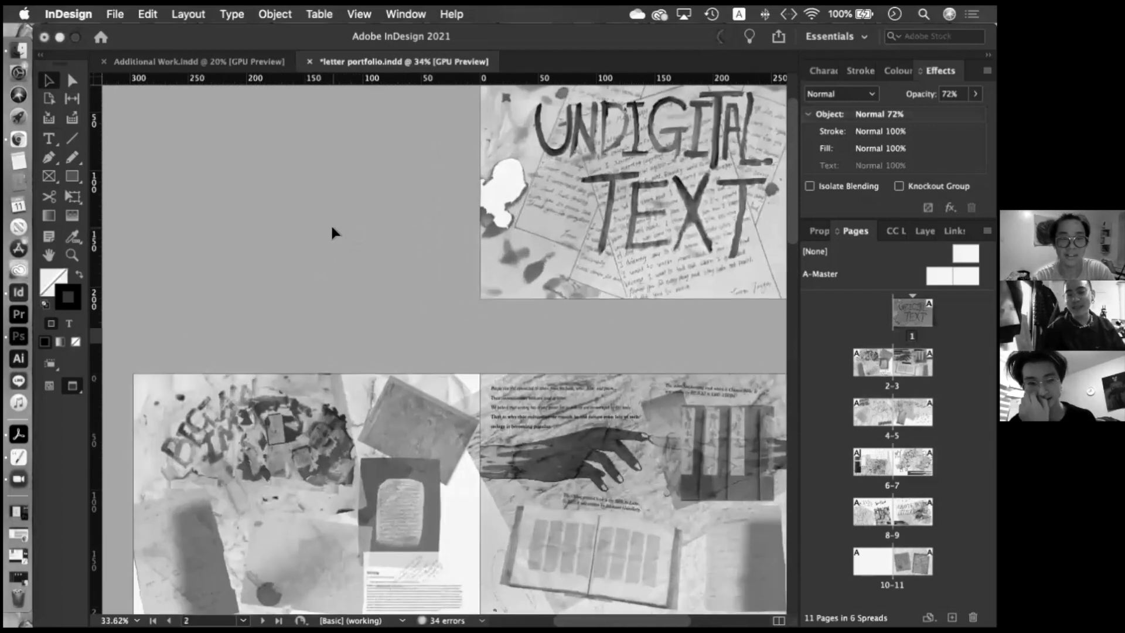
scroll(331, 233, up, 2)
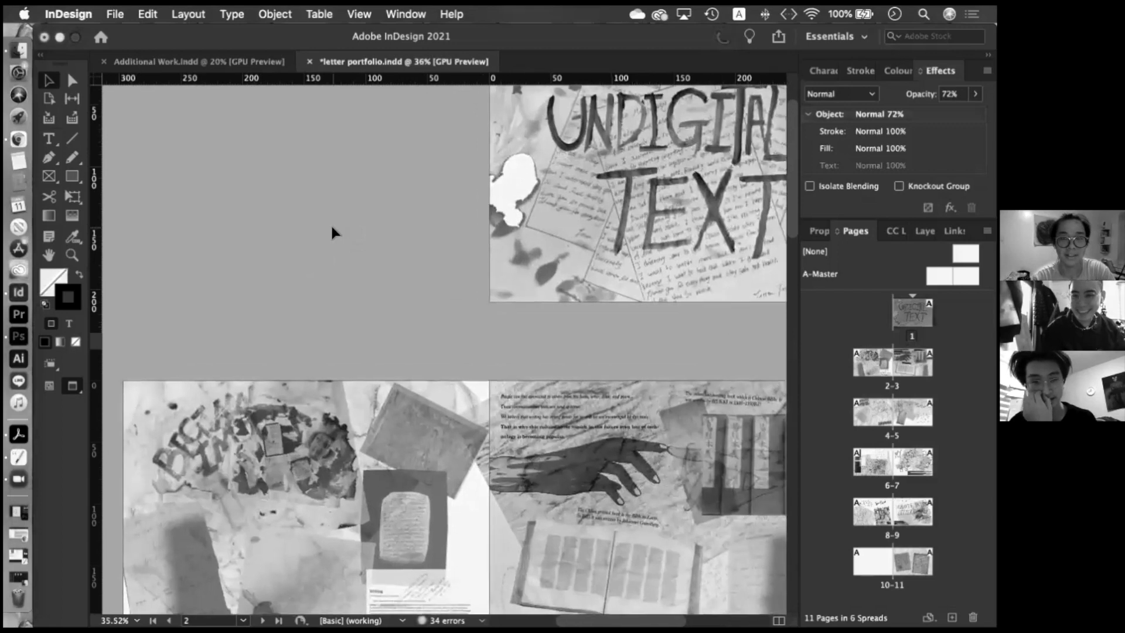
scroll(331, 233, down, 5)
scroll(332, 233, left, 4)
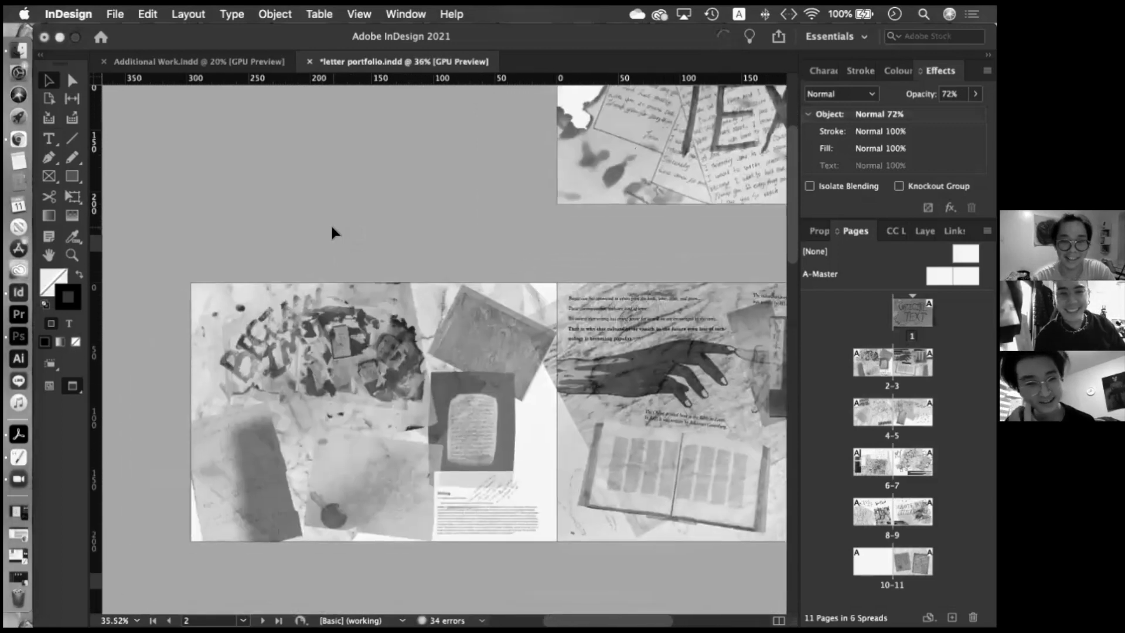
scroll(332, 232, up, 4)
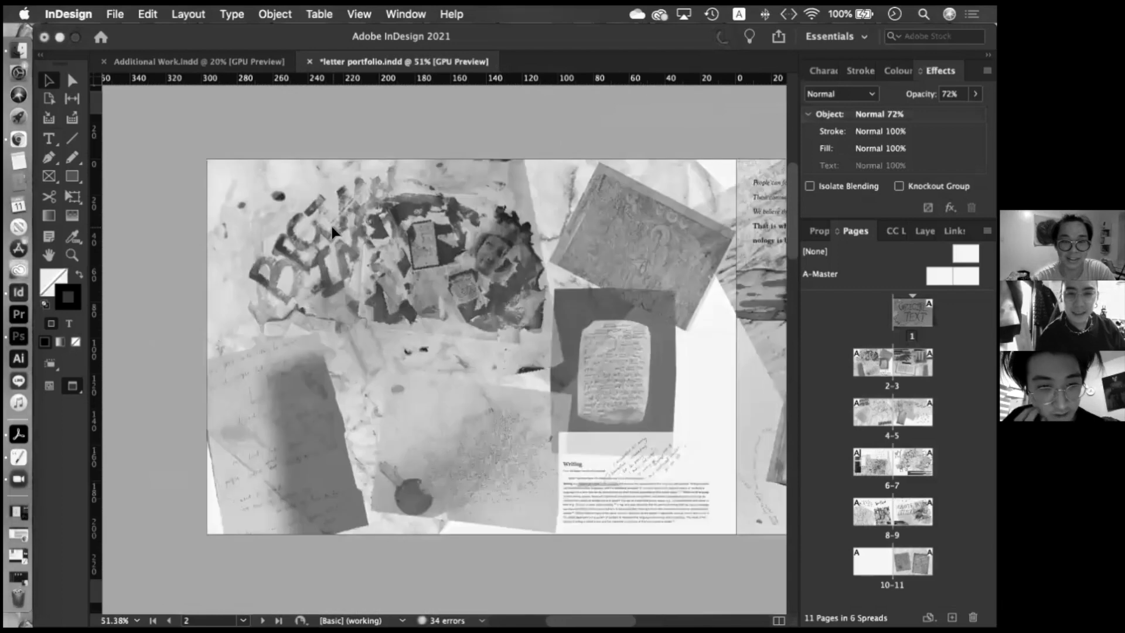
scroll(331, 232, up, 2)
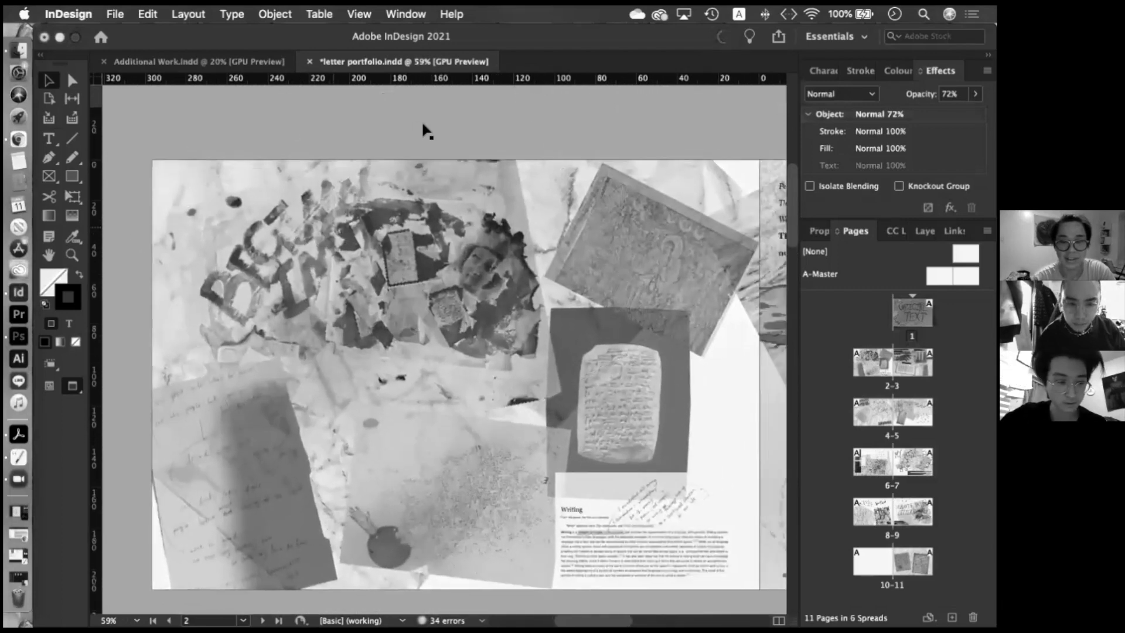
scroll(426, 130, up, 2)
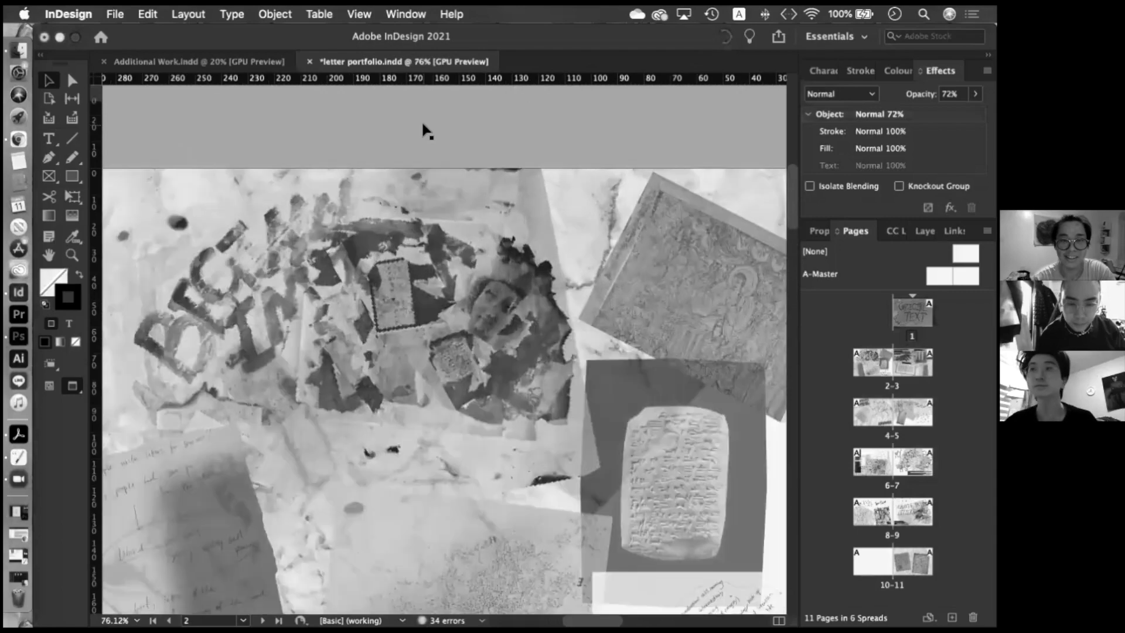
scroll(426, 130, down, 2)
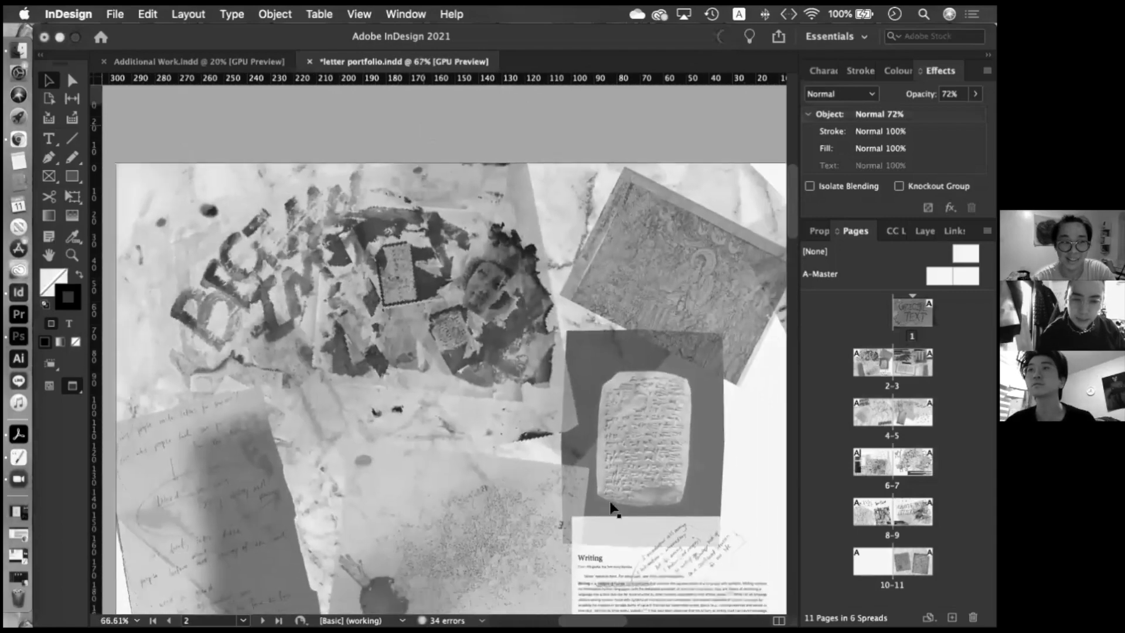
scroll(612, 509, down, 2)
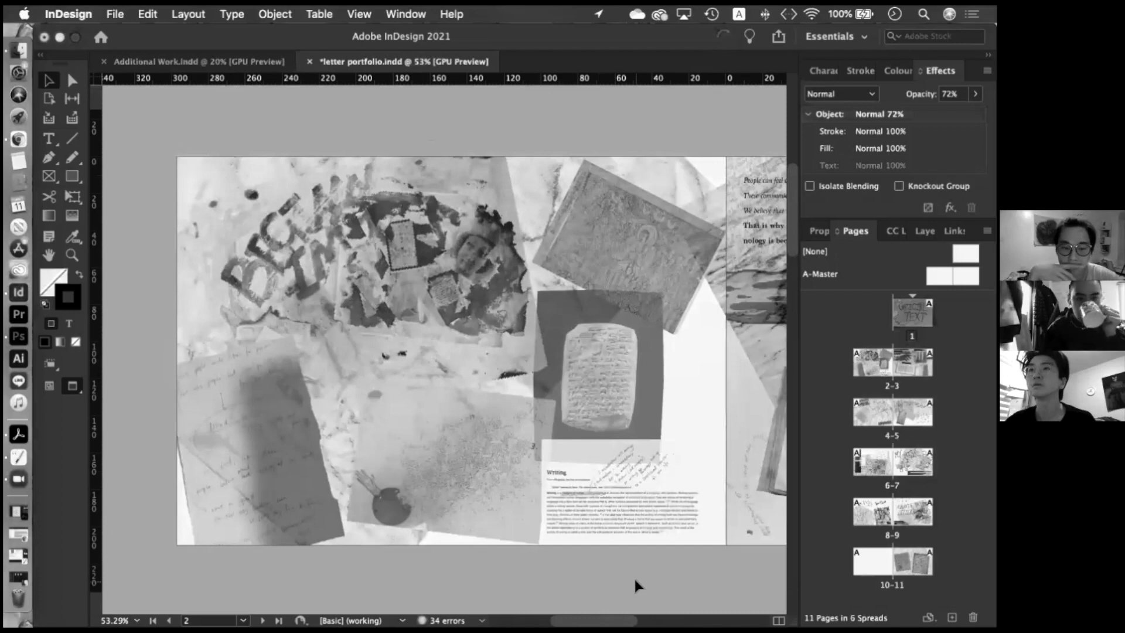
Step: Examine page 3 with the reaching hand, the open printed Bible and the Chinese handwritten book
scroll(635, 582, right, 5)
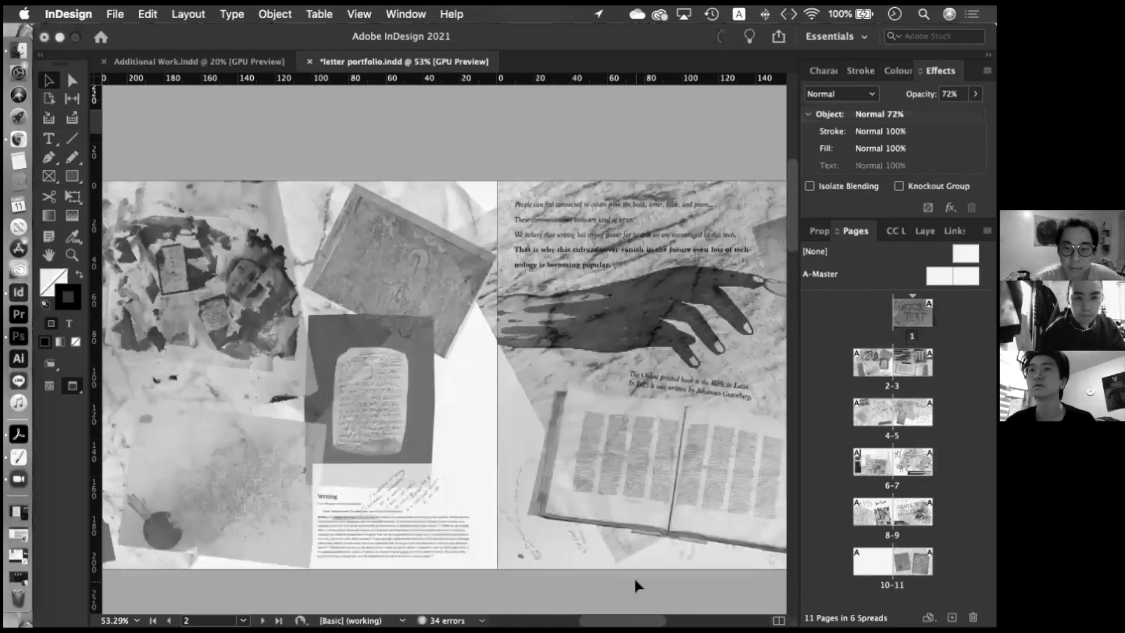
scroll(636, 582, right, 6)
scroll(634, 576, right, 1)
scroll(634, 575, up, 1)
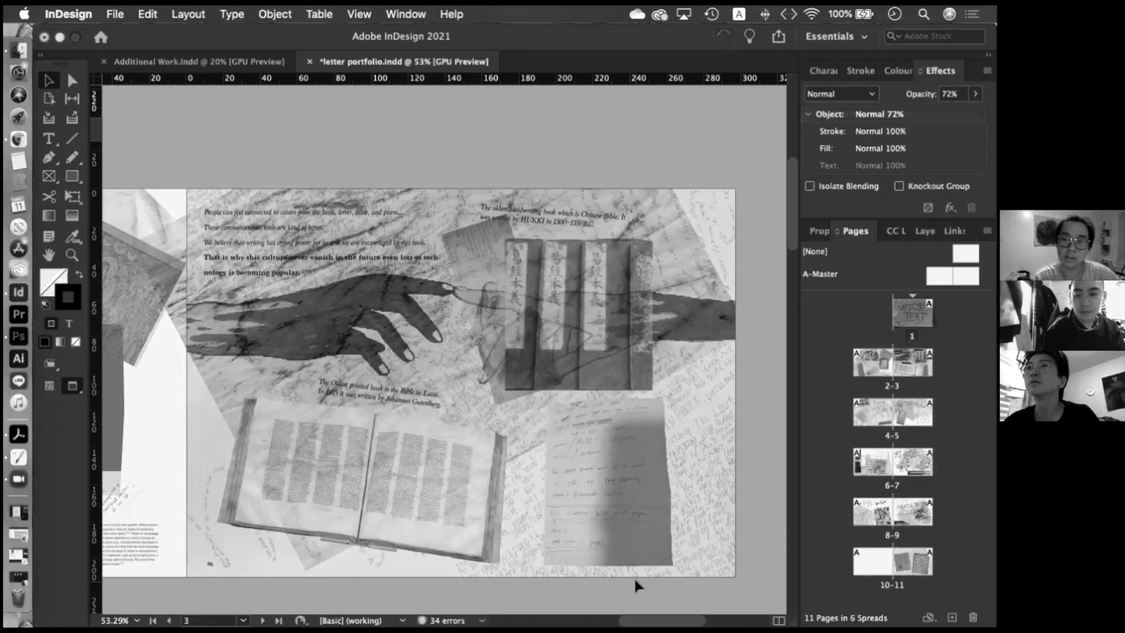
Step: Examine the spread on pages 4-5, from the "How do you feel?" collage to the old letters and the "Letter (message)" text
scroll(634, 577, down, 10)
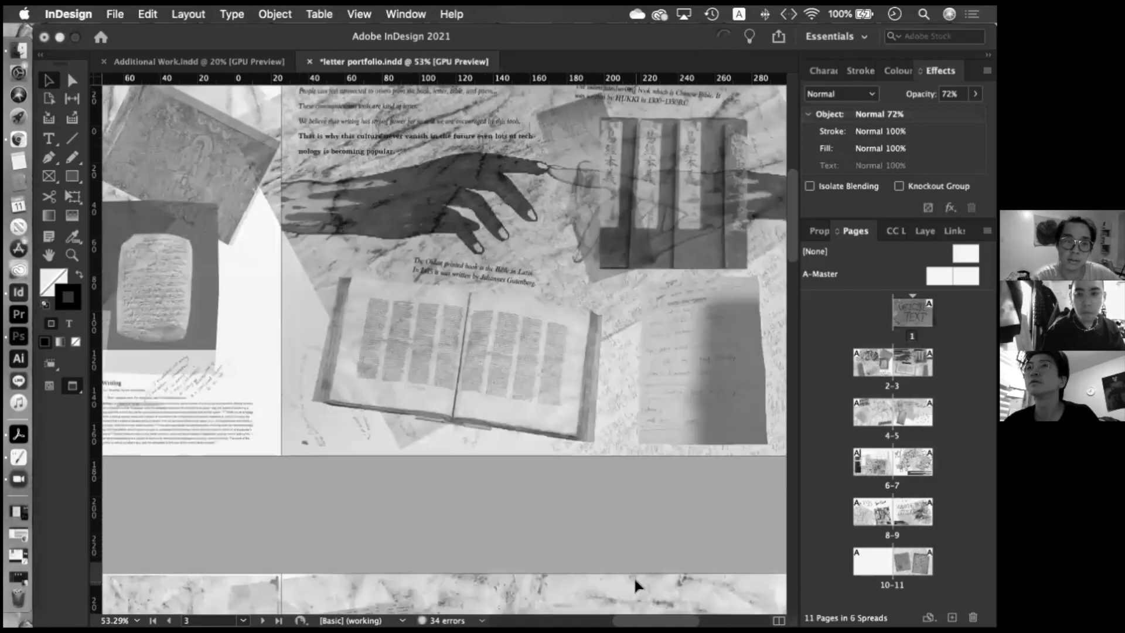
scroll(634, 576, down, 3)
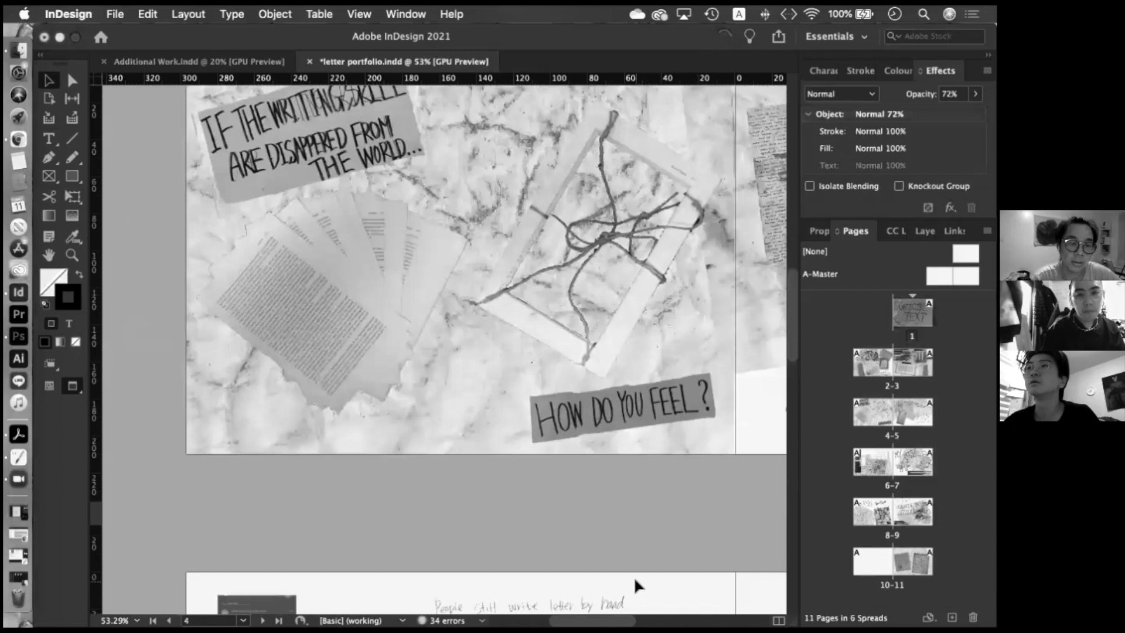
scroll(634, 575, up, 2)
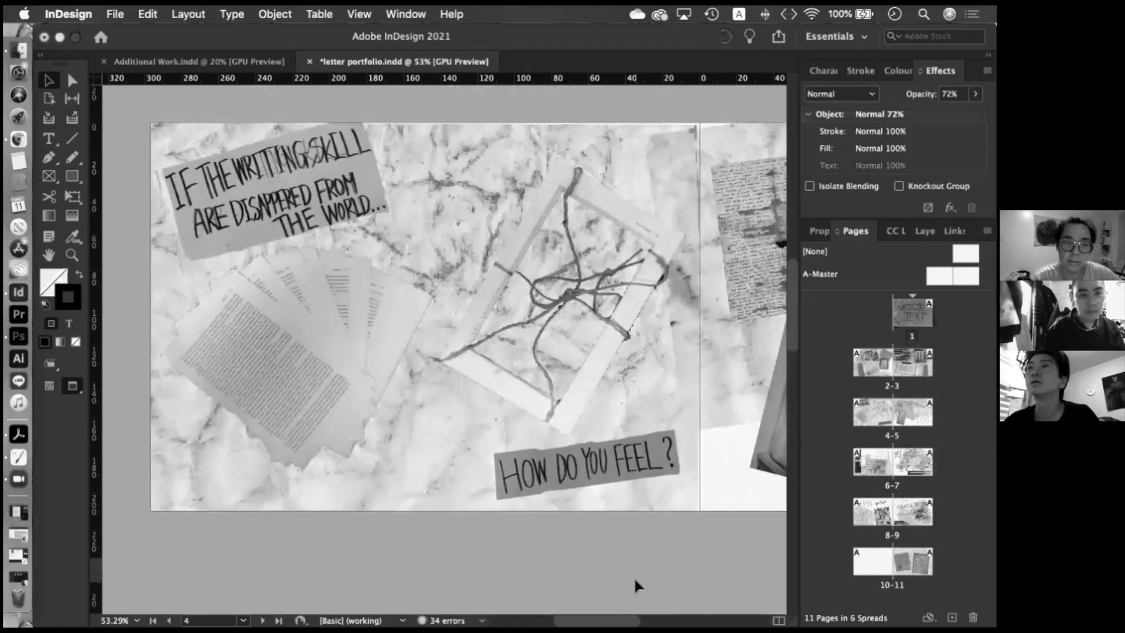
scroll(634, 576, up, 1)
scroll(634, 576, up, 1)
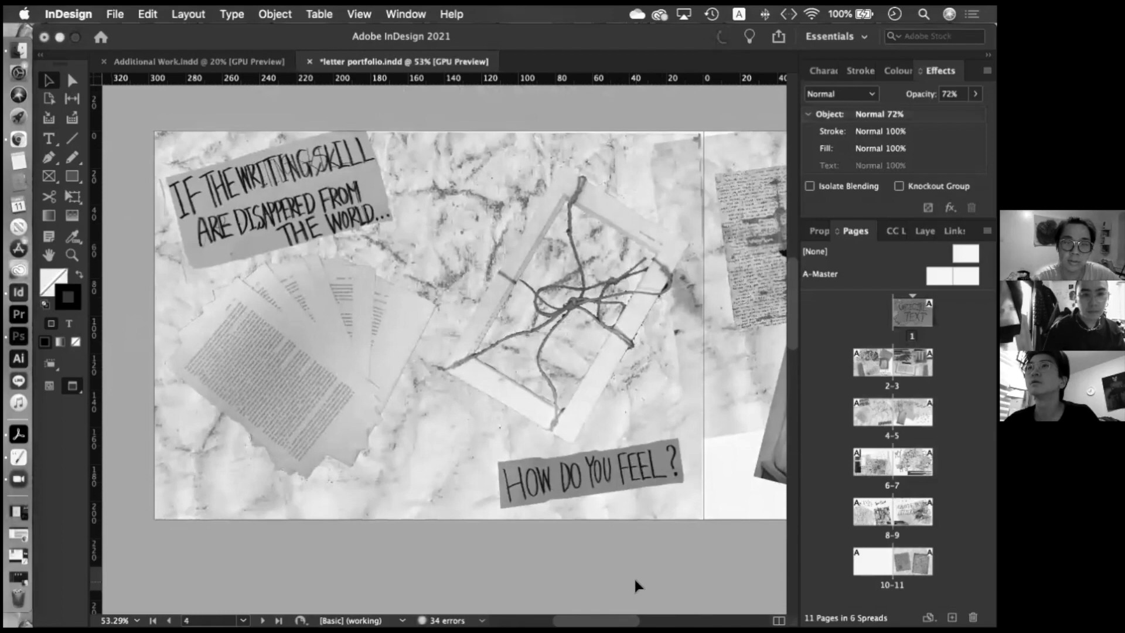
scroll(634, 576, right, 10)
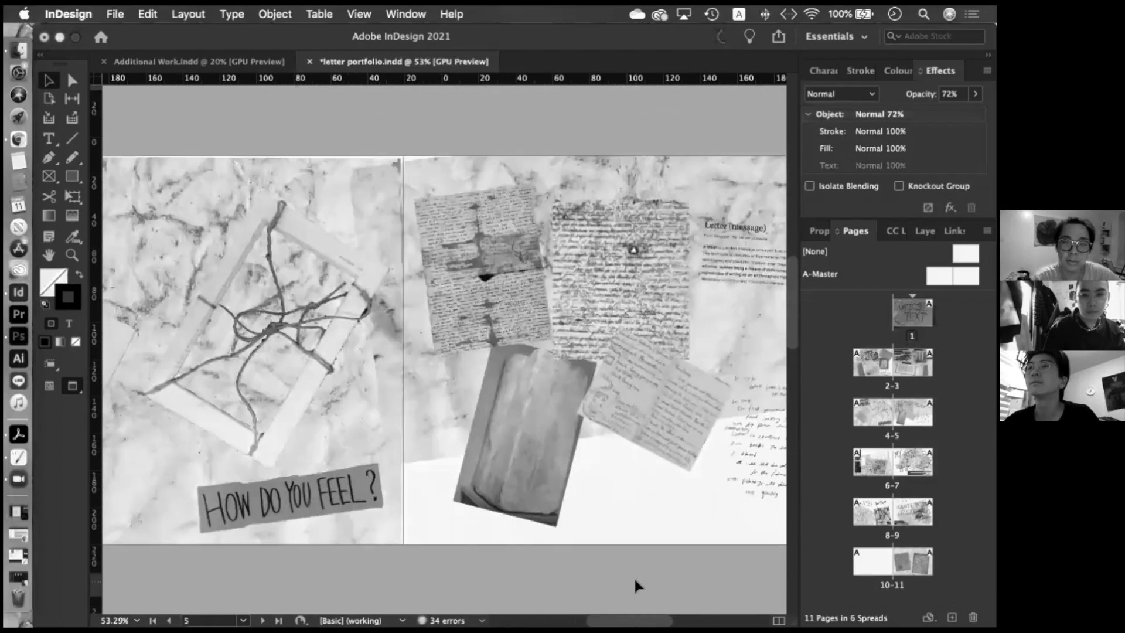
scroll(636, 581, right, 4)
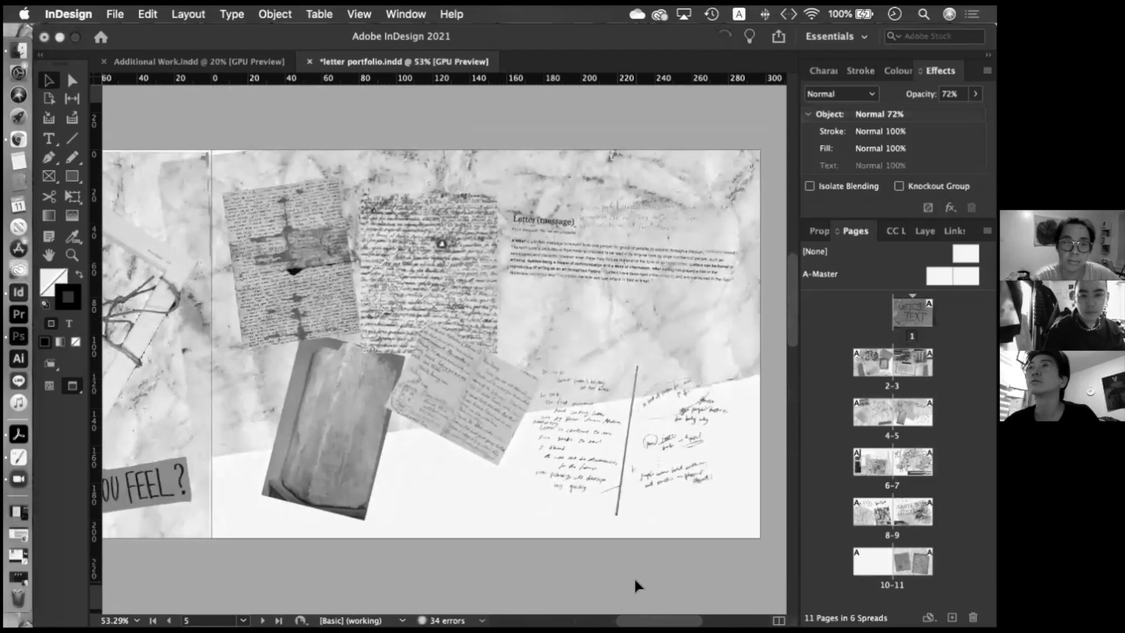
Step: Examine page 6 with its chat list screenshots, handwritten note about letters and SNS, and decorated letter collage
scroll(636, 581, down, 10)
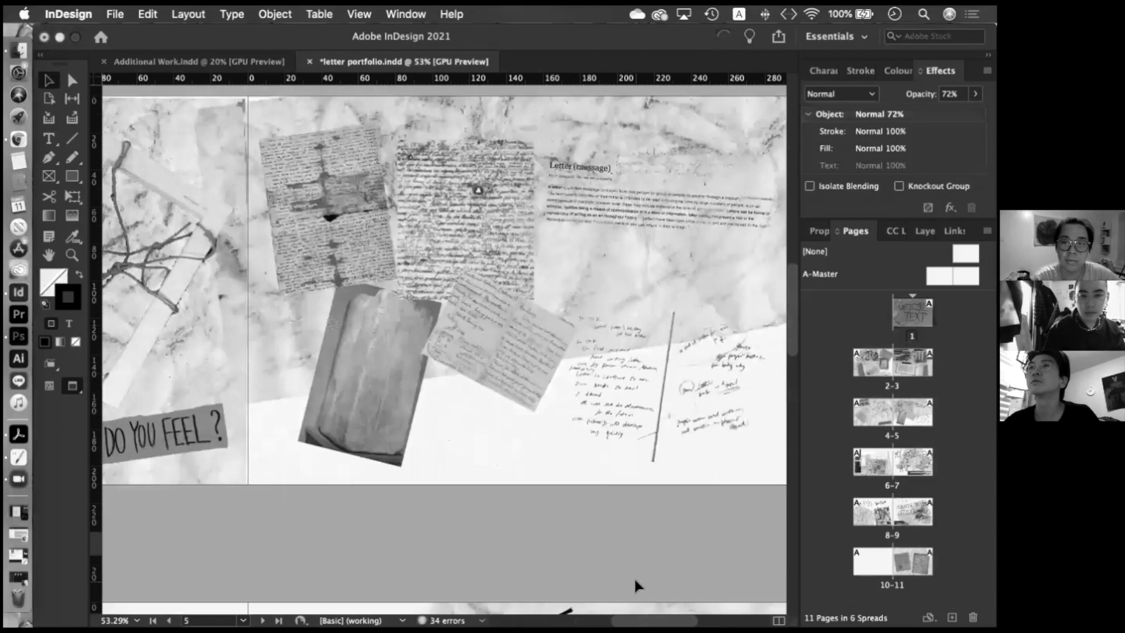
scroll(634, 577, up, 2)
scroll(634, 576, right, 2)
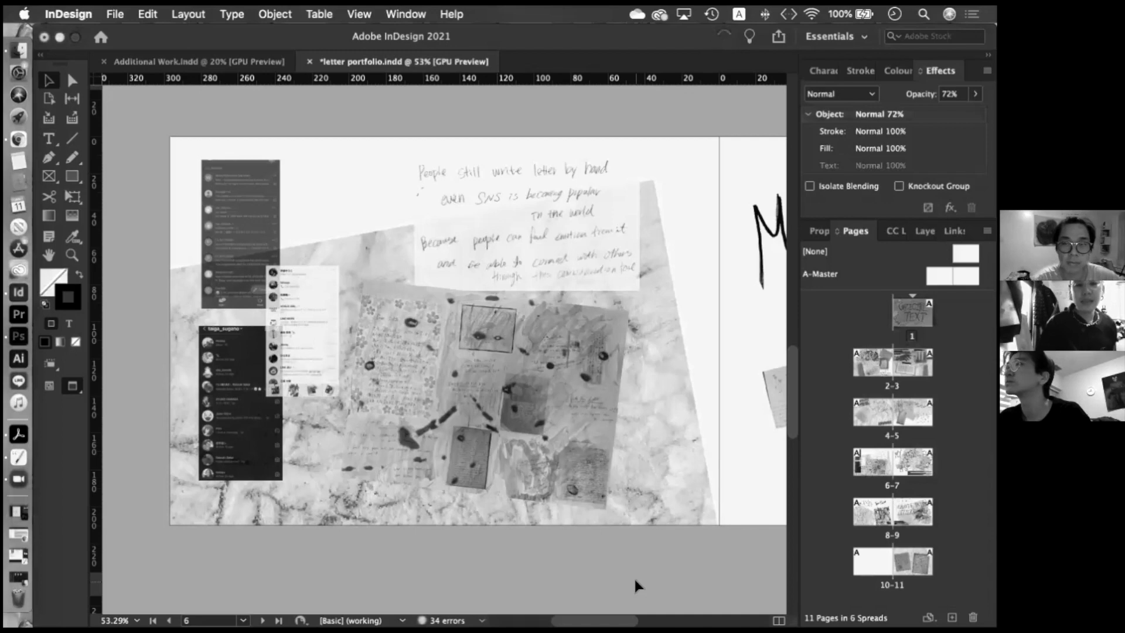
scroll(634, 575, up, 3)
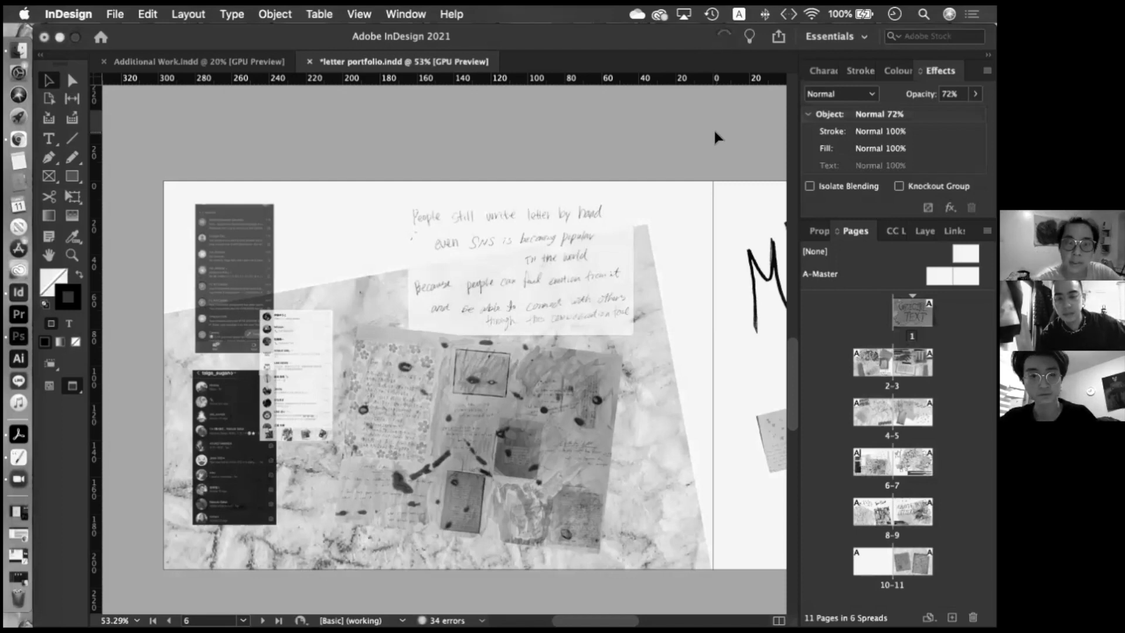
Step: Examine page 7 with its "My Treasure" lettering, the two collages of received letters and the paragraph about letter culture
scroll(677, 231, right, 10)
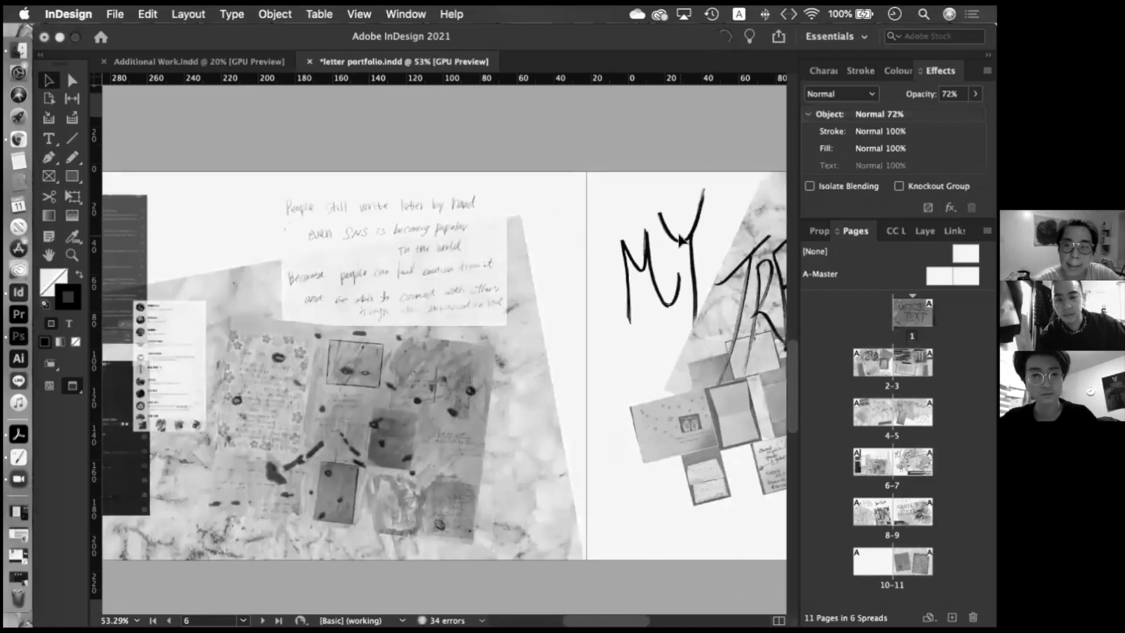
scroll(680, 240, right, 5)
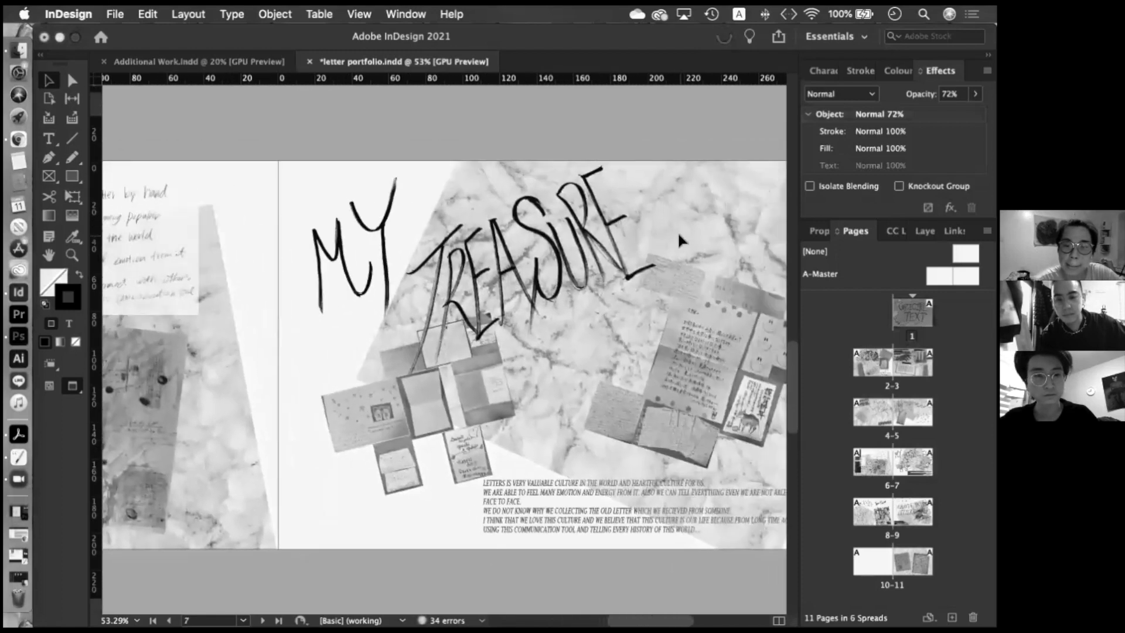
scroll(678, 234, down, 2)
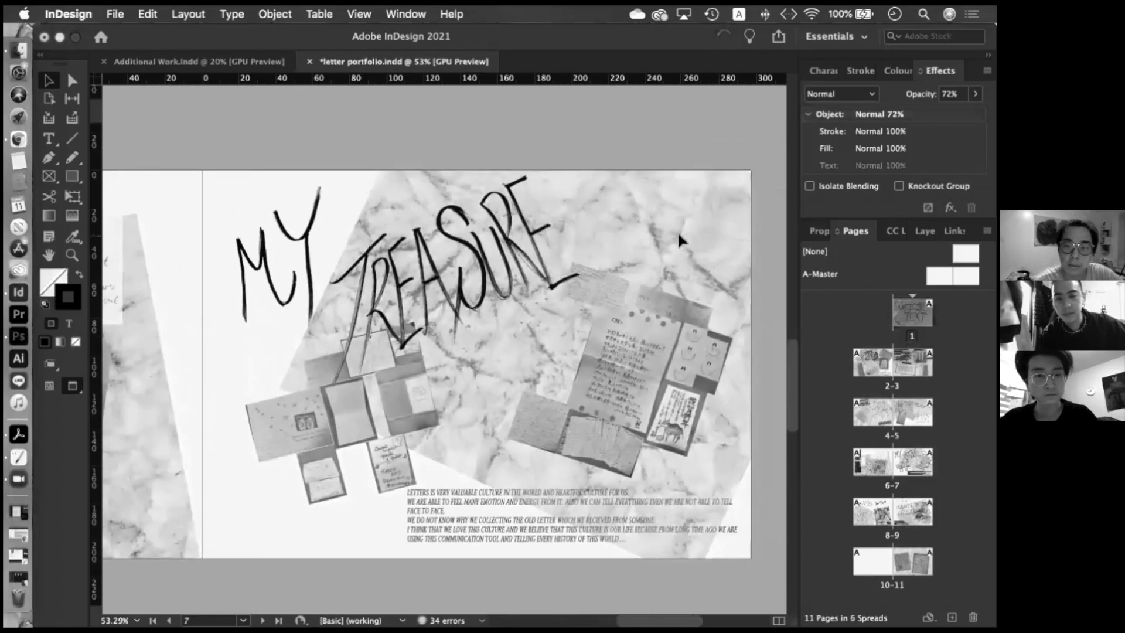
scroll(678, 234, down, 2)
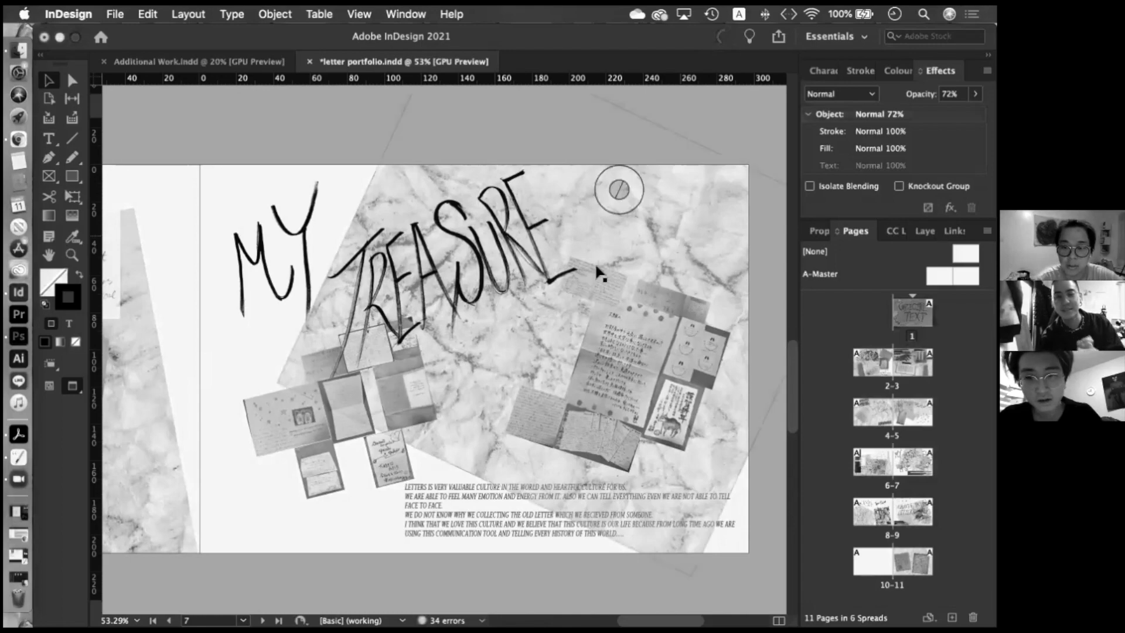
scroll(519, 298, down, 1)
scroll(518, 299, down, 2)
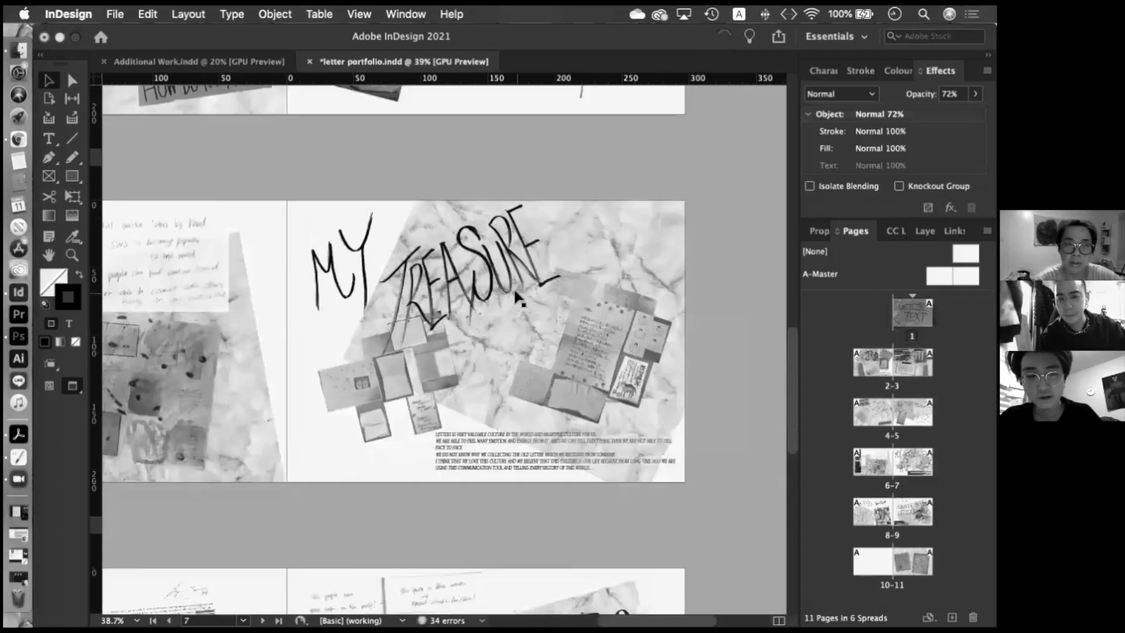
Step: Review the spreads on pages 2-3, 4-5 and 6-7 together in one reduced overview
scroll(518, 299, up, 5)
scroll(518, 299, up, 1)
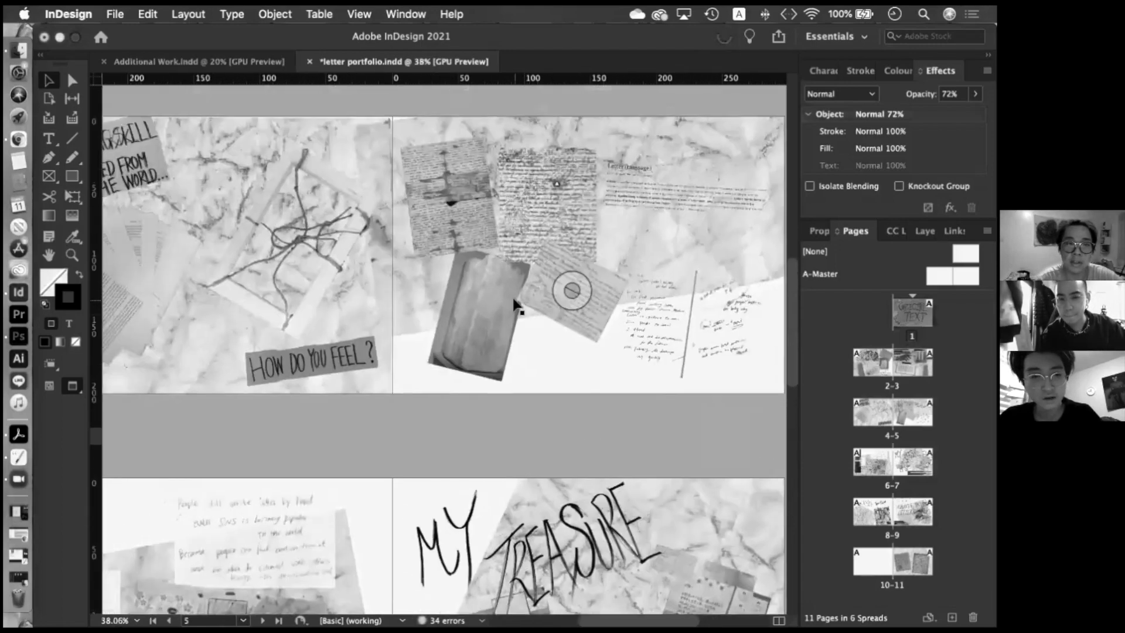
scroll(514, 302, down, 5)
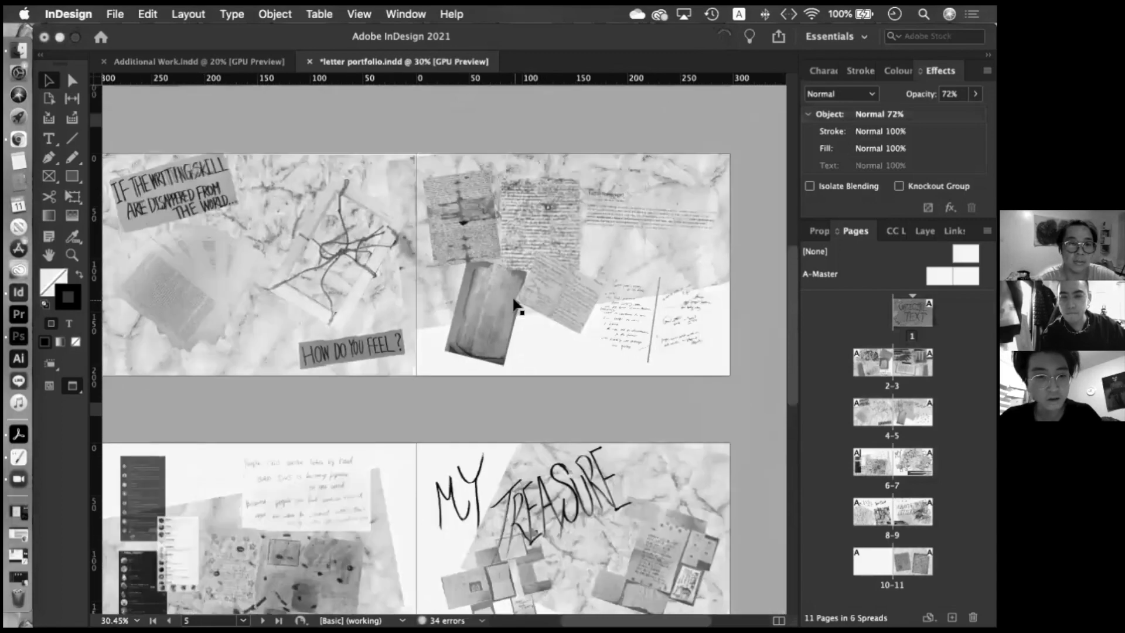
scroll(515, 301, up, 5)
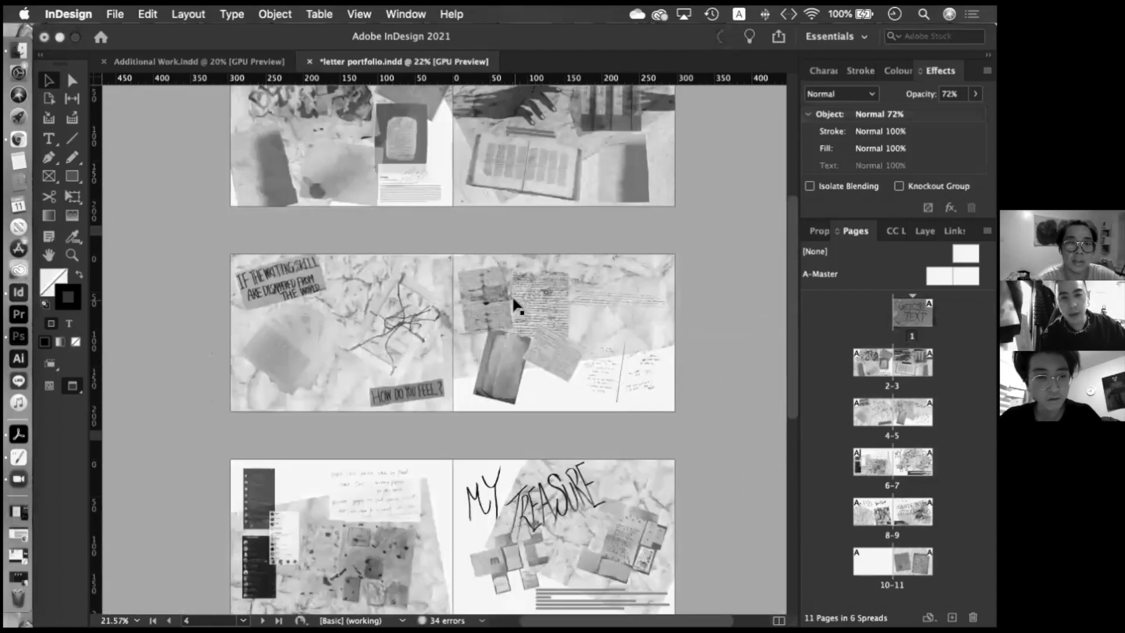
scroll(514, 302, up, 1)
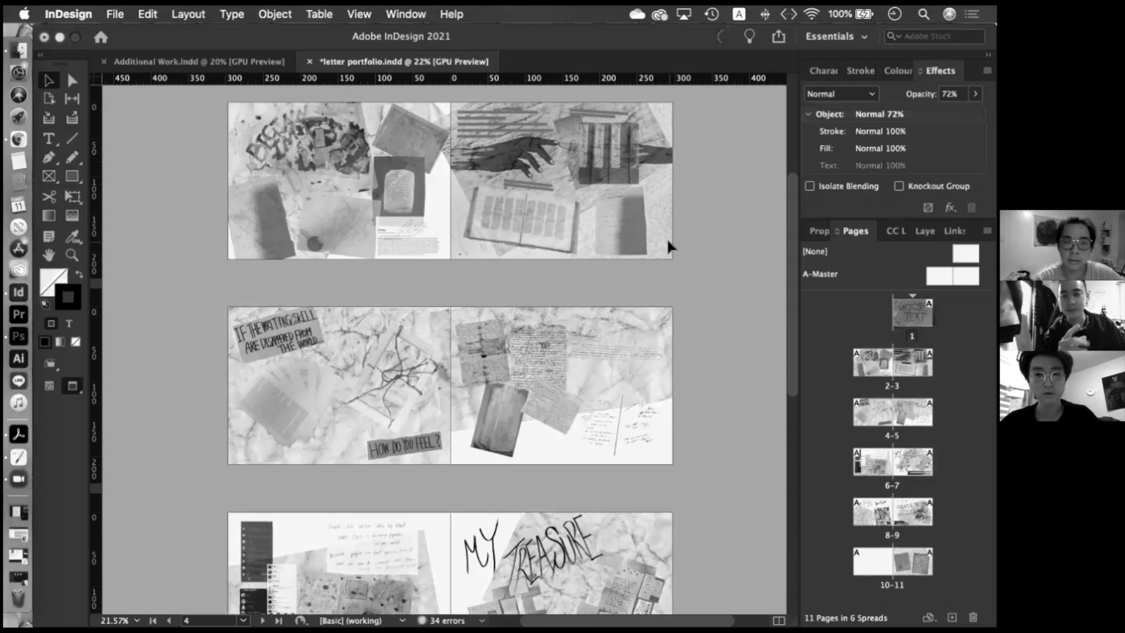
scroll(668, 243, down, 1)
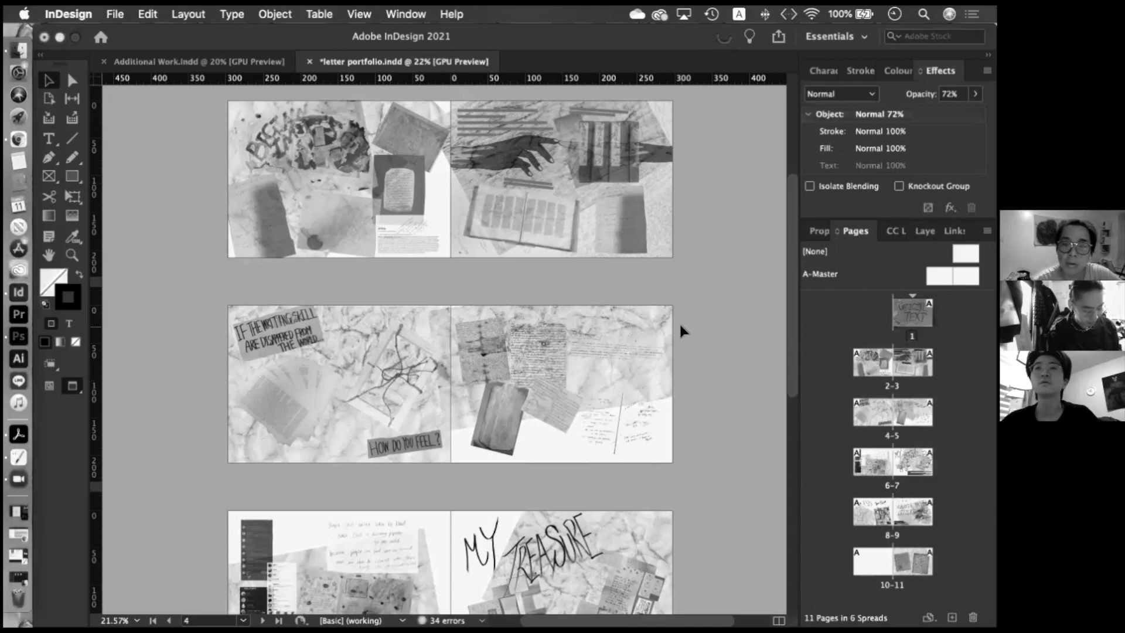
Step: Examine page 8 up close, including the figure sketch on the marbled shape, the highlighted text and the tattoo photo collage
scroll(680, 322, down, 1)
scroll(680, 326, down, 10)
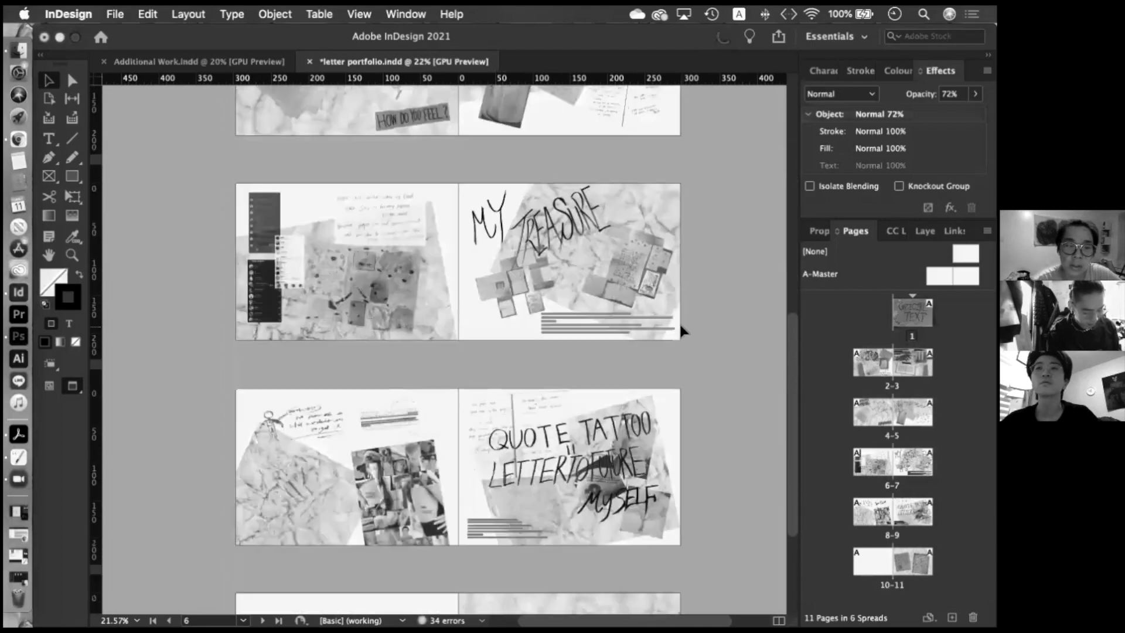
scroll(387, 424, up, 5)
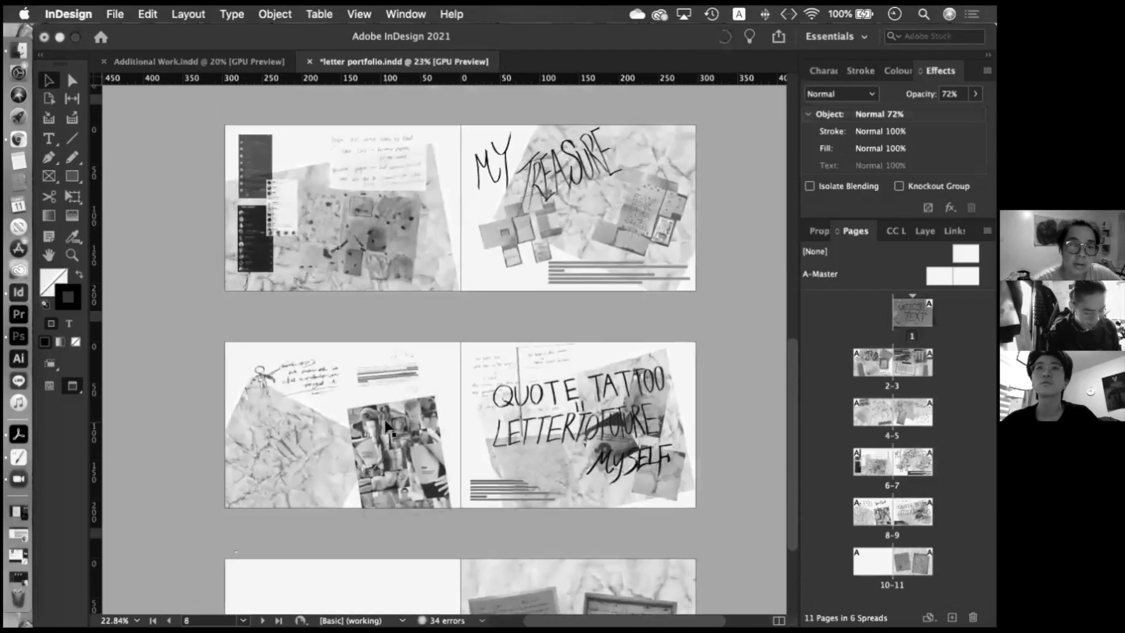
scroll(387, 425, up, 1)
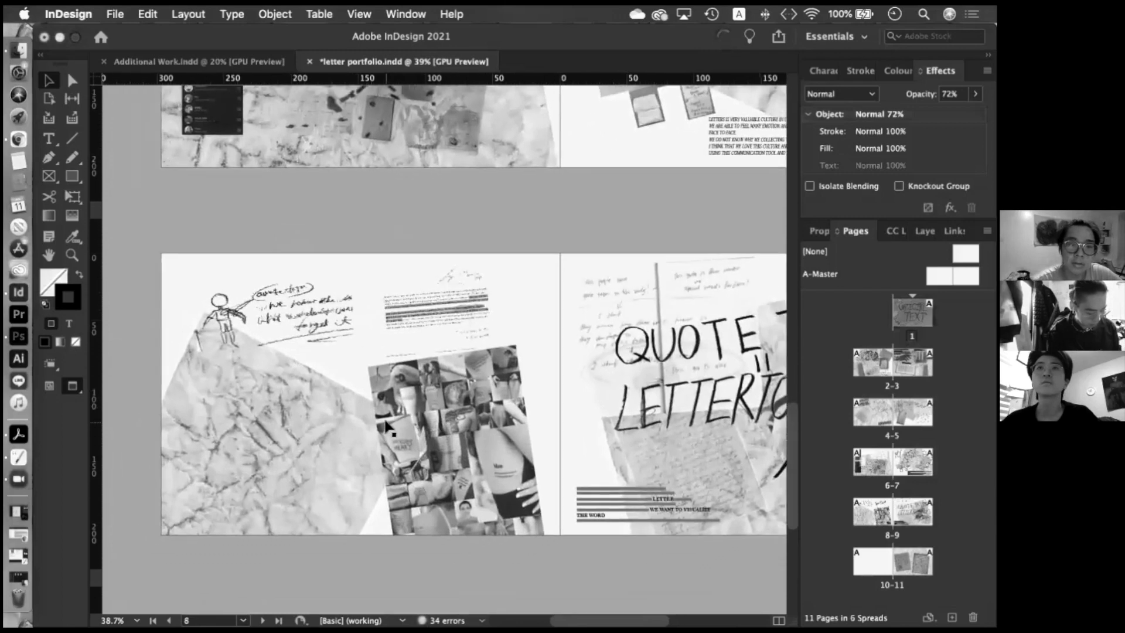
scroll(387, 425, up, 2)
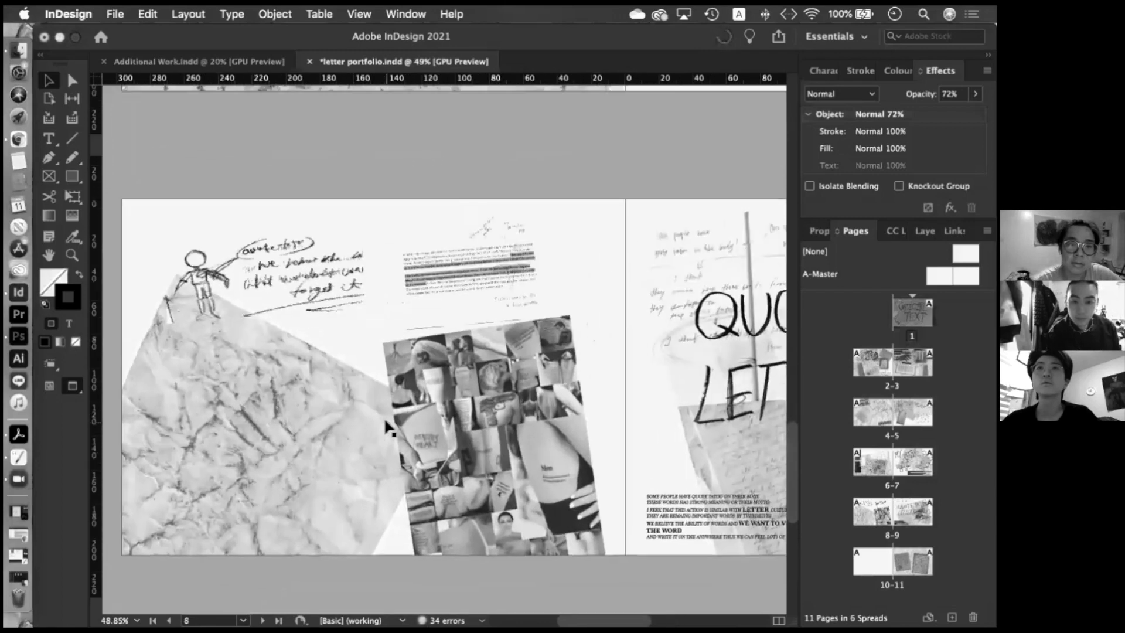
scroll(387, 425, down, 2)
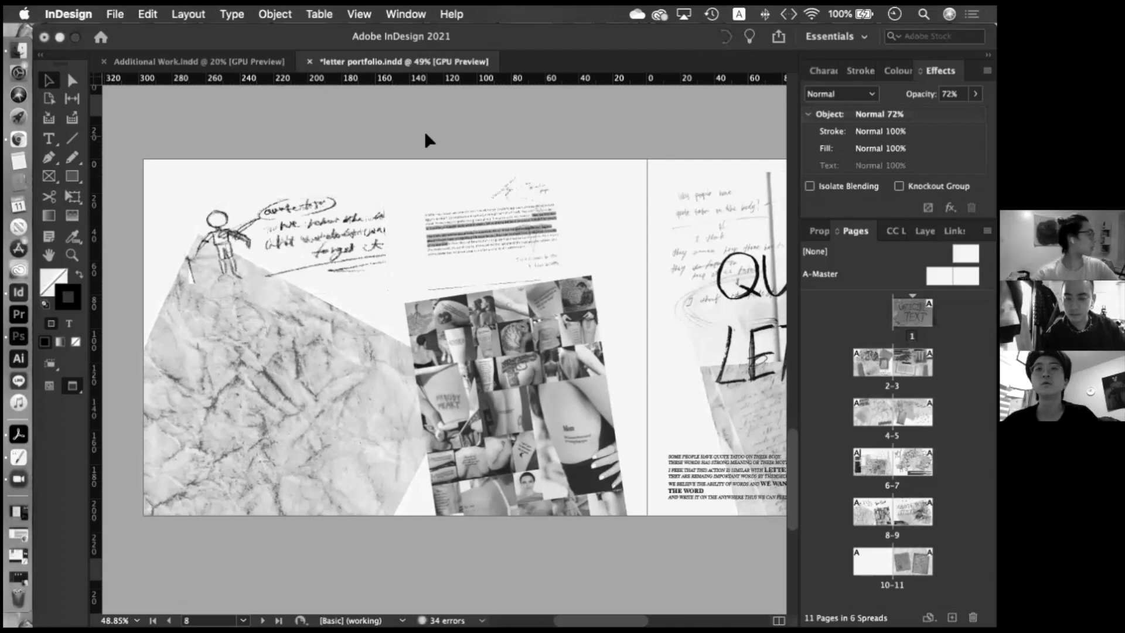
Step: Look past the "Quote Tattoo" text on page 9 to the blank page 10 beside the handwritten letter
scroll(459, 281, down, 5)
scroll(459, 281, right, 5)
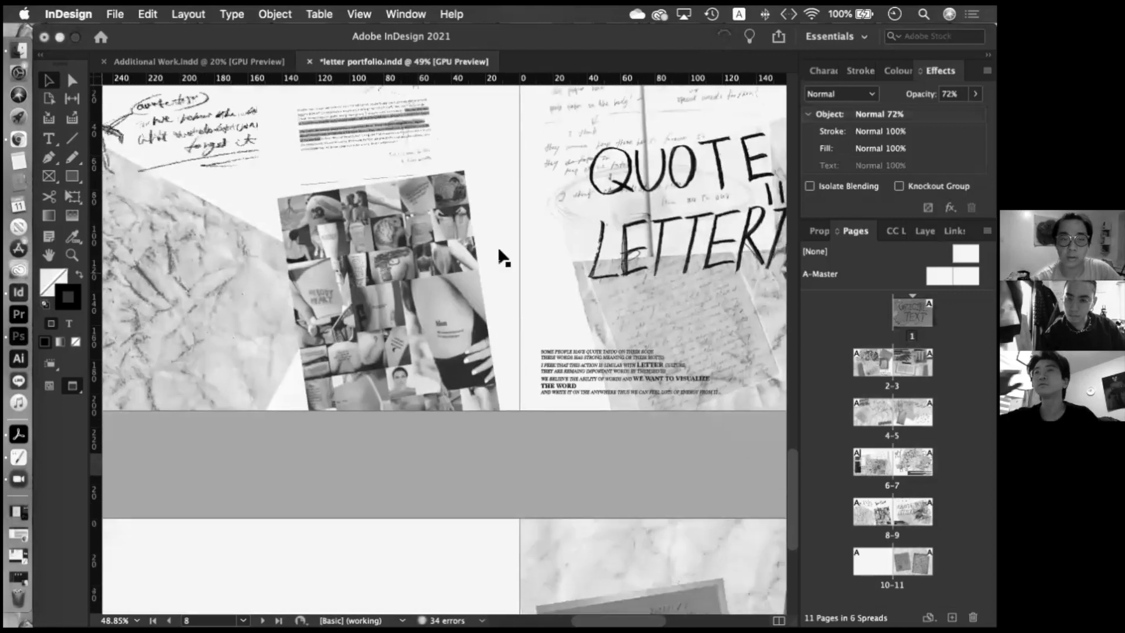
scroll(501, 256, down, 8)
scroll(501, 256, left, 3)
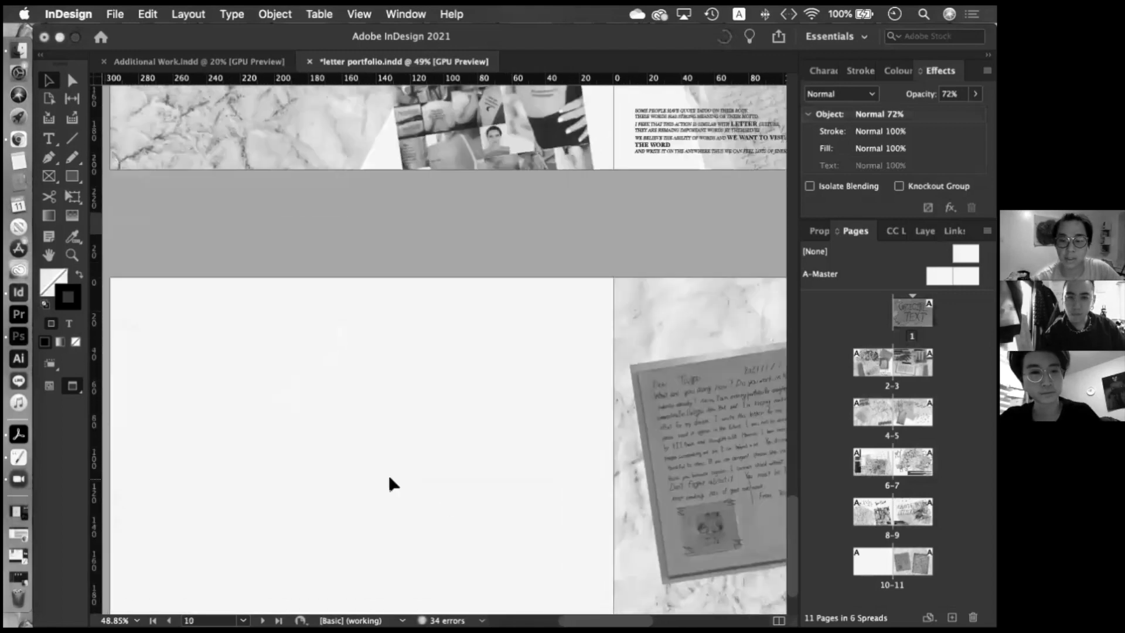
scroll(389, 478, down, 3)
scroll(390, 478, left, 2)
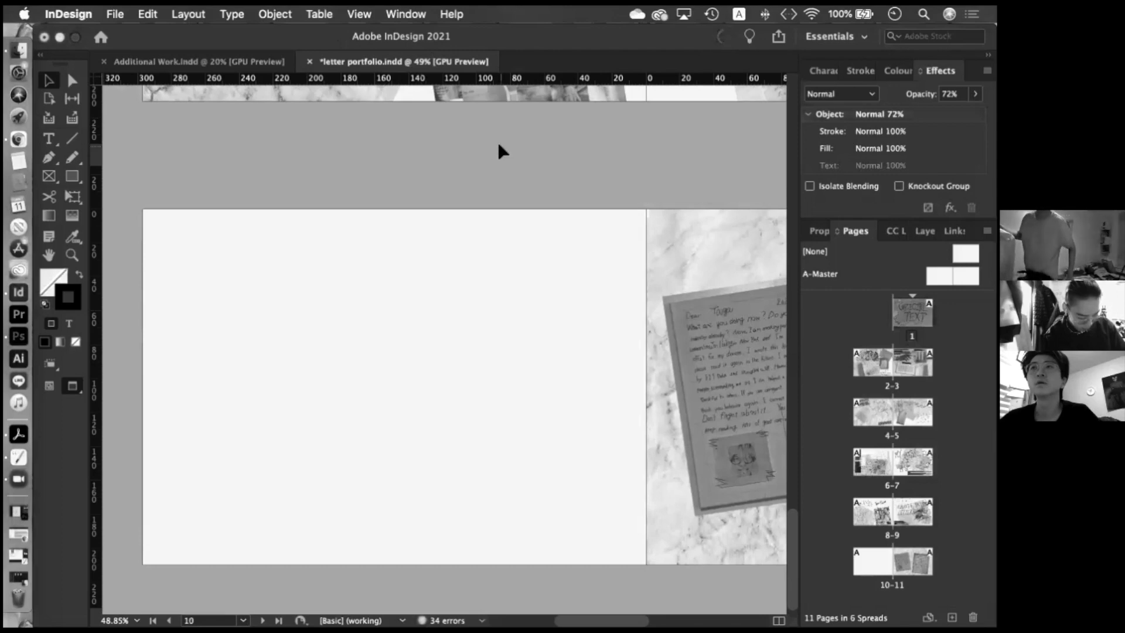
Step: Return to page 8 and view its tattoo collage alongside the "Quote Tattoo" lettering on page 9
scroll(498, 151, up, 10)
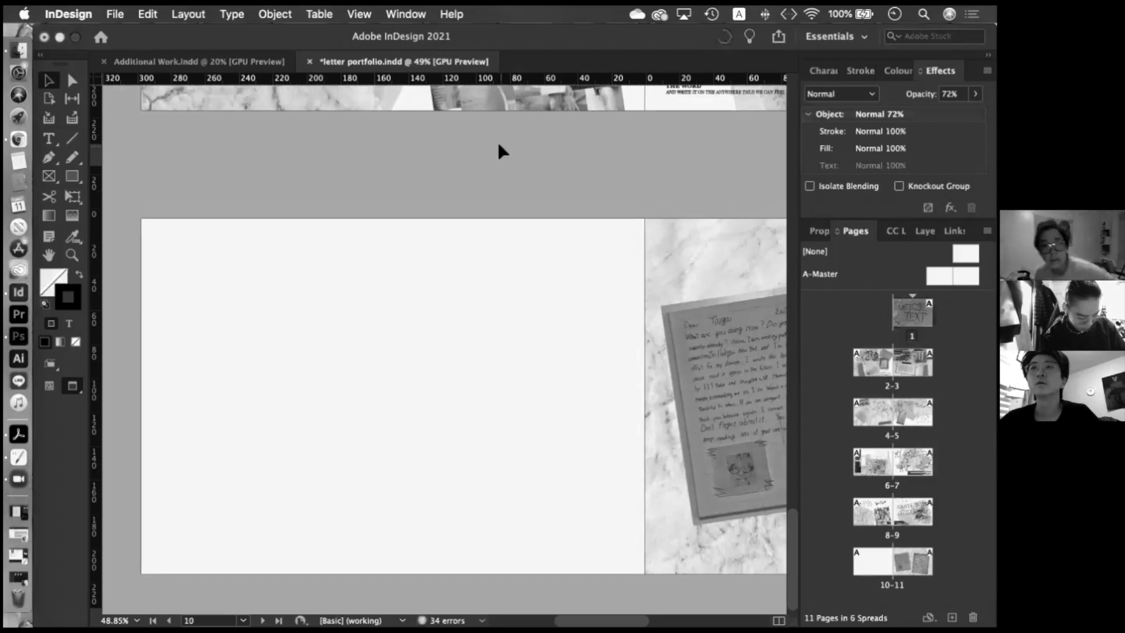
scroll(502, 154, up, 4)
scroll(503, 151, down, 5)
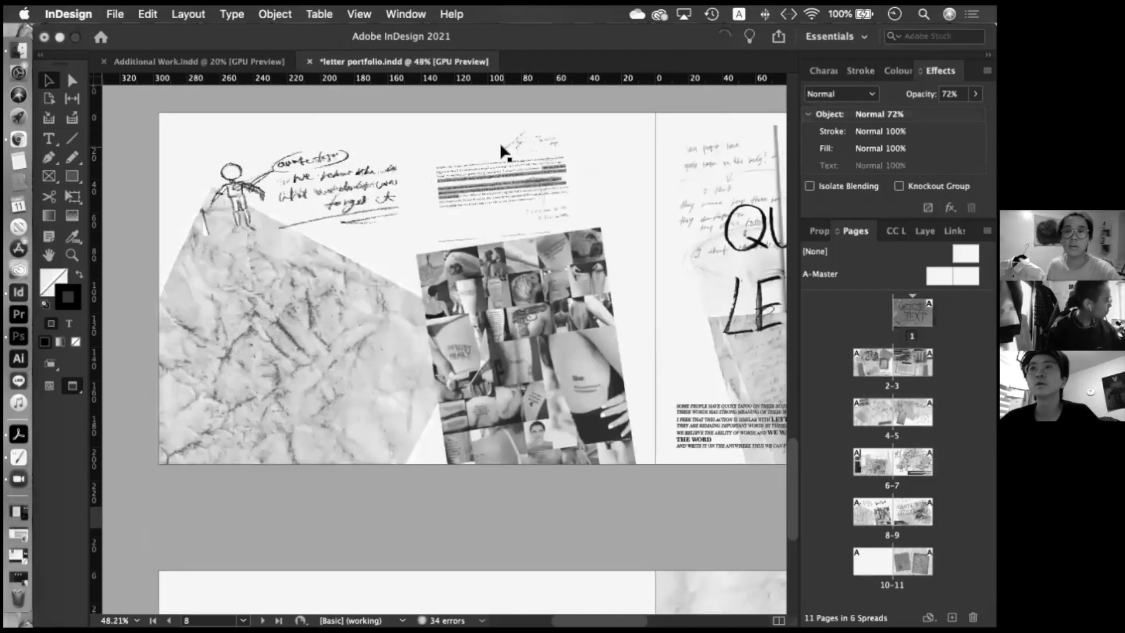
scroll(503, 151, up, 1)
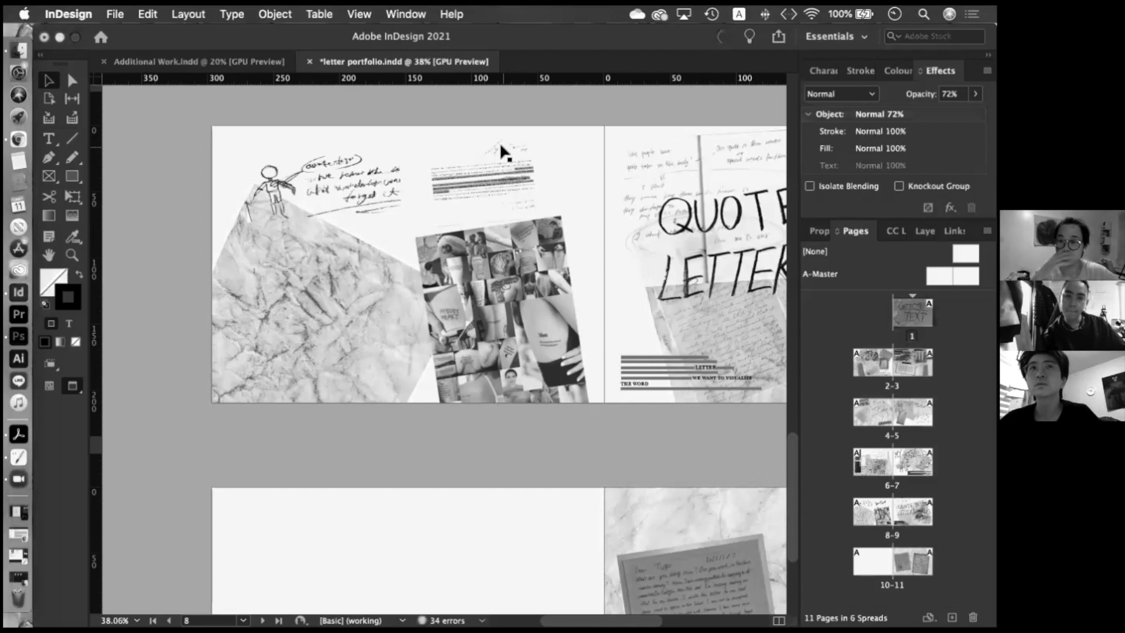
scroll(501, 151, down, 3)
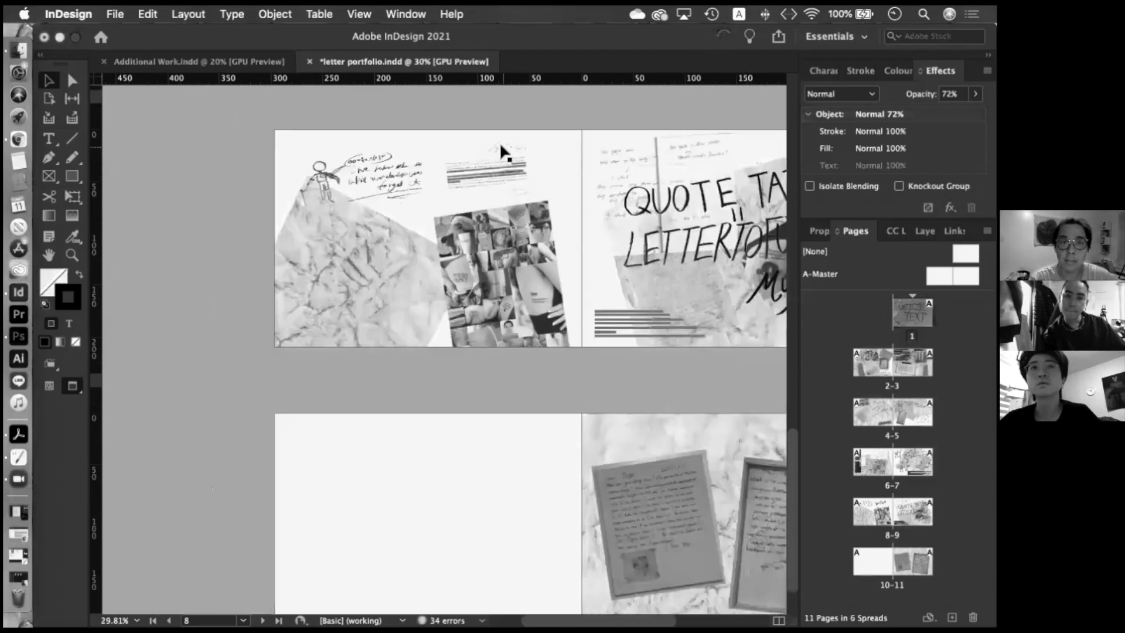
scroll(501, 151, up, 2)
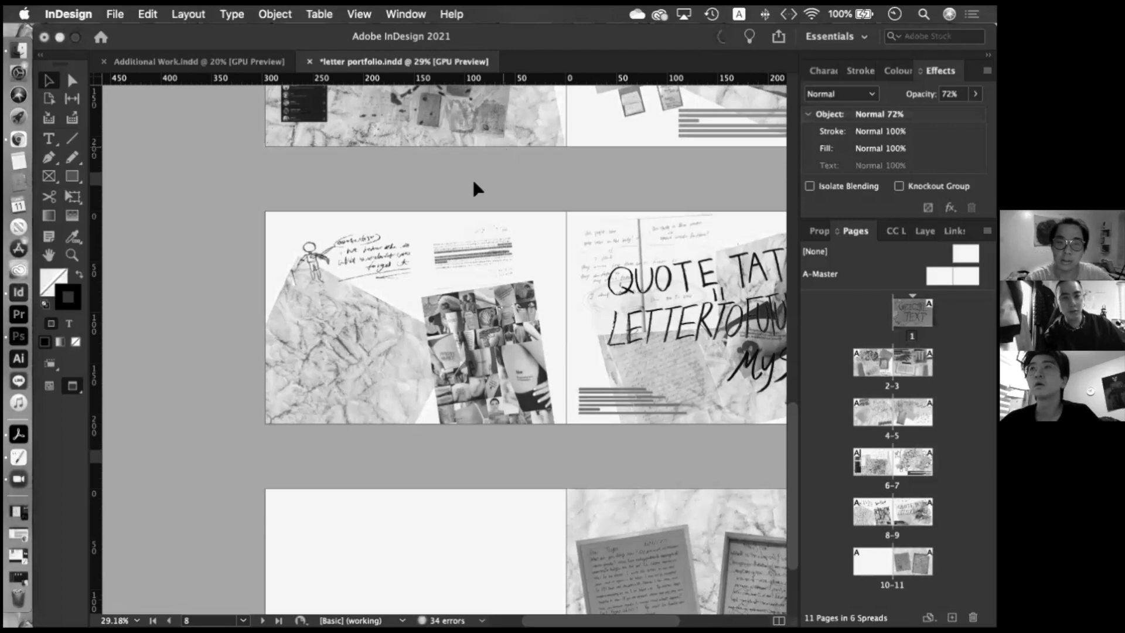
Step: Compare the complete spread on pages 8-9 with the two handwritten letters on page 11
scroll(461, 201, right, 5)
scroll(461, 201, down, 1)
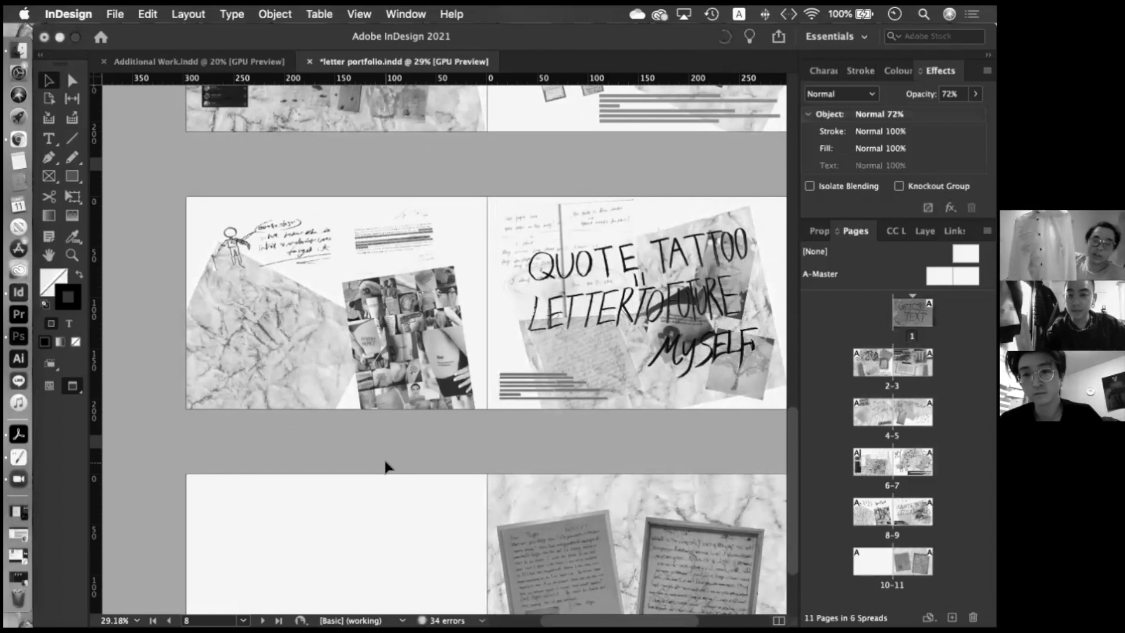
scroll(386, 467, down, 2)
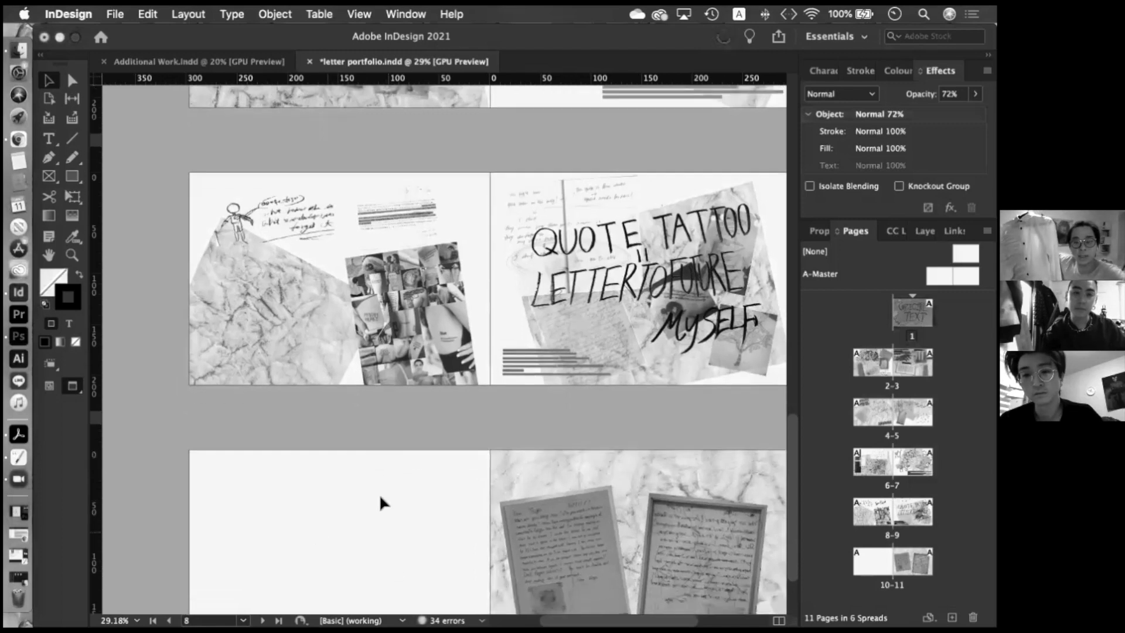
scroll(381, 501, down, 5)
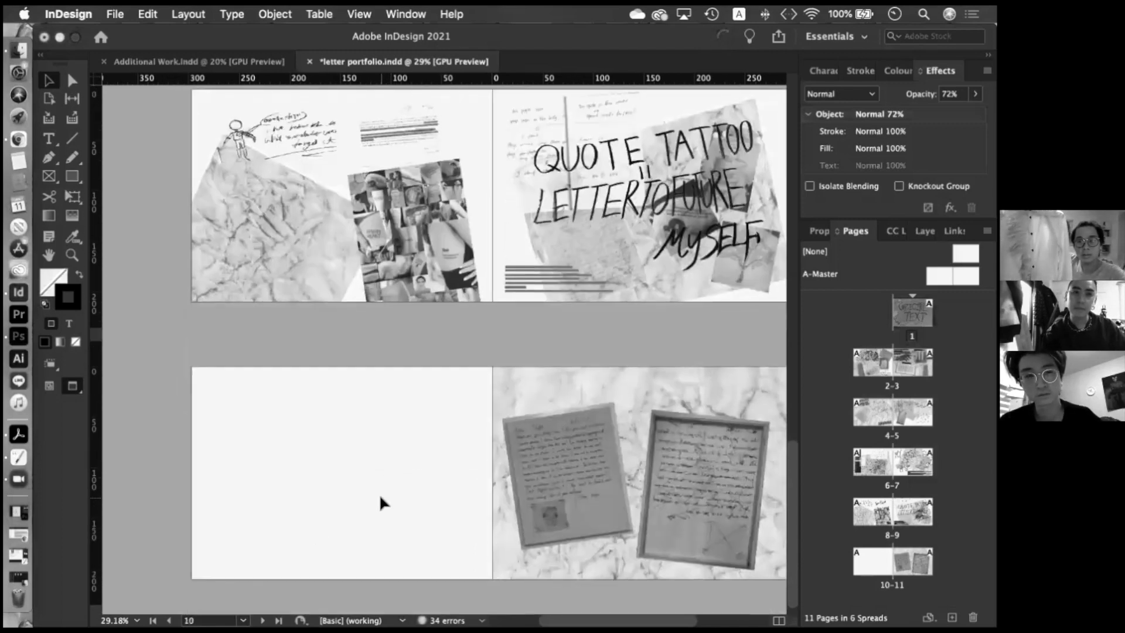
scroll(381, 502, up, 3)
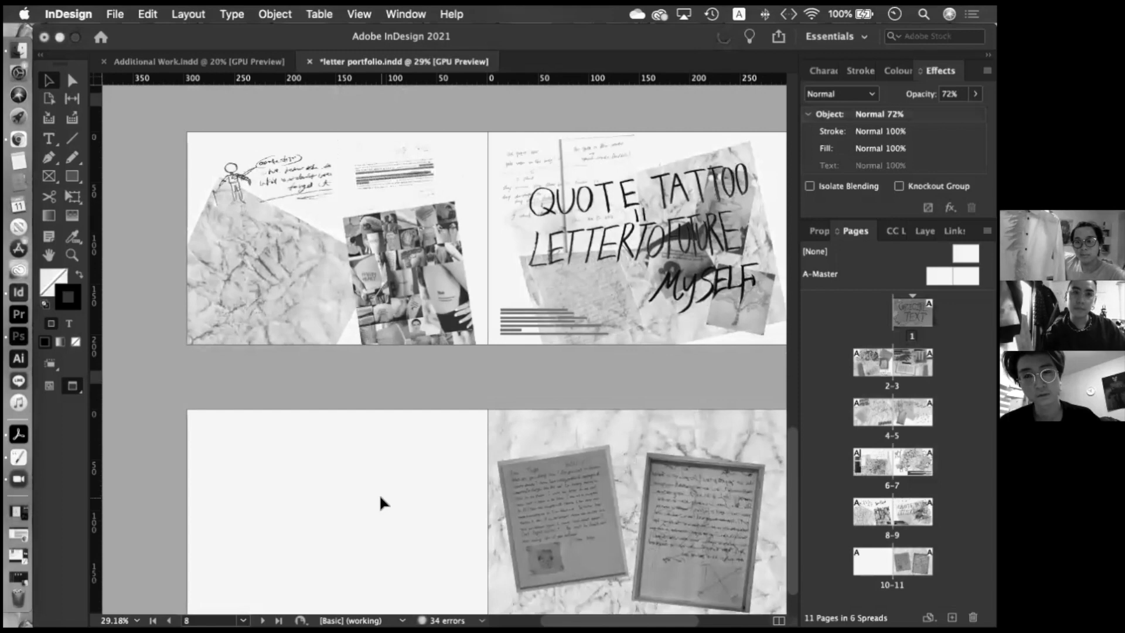
scroll(381, 502, down, 1)
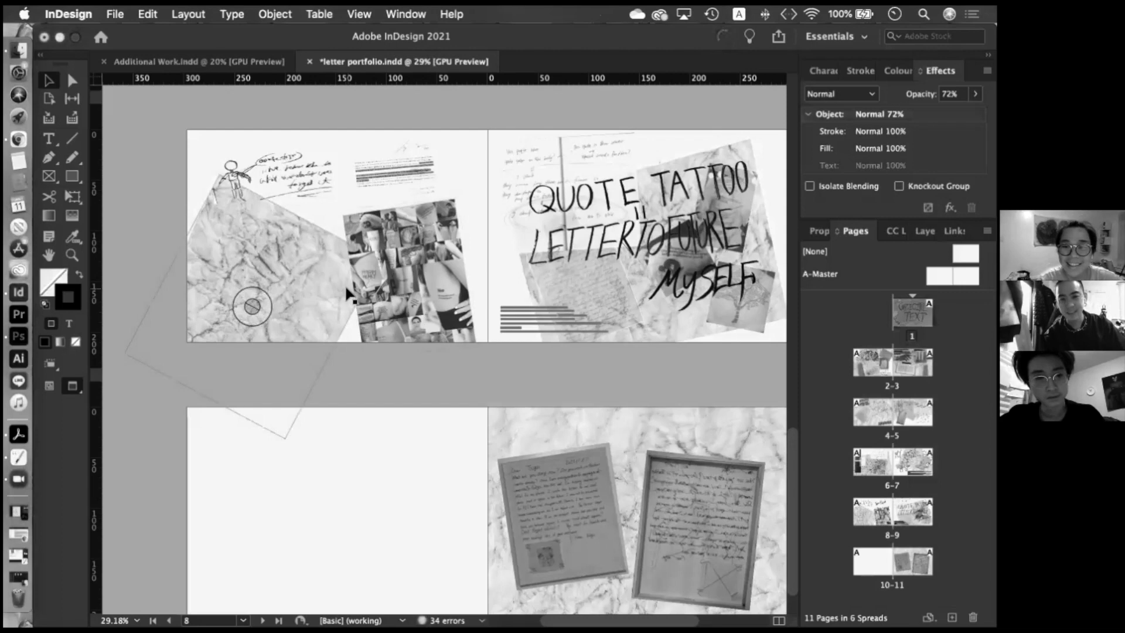
scroll(311, 331, right, 2)
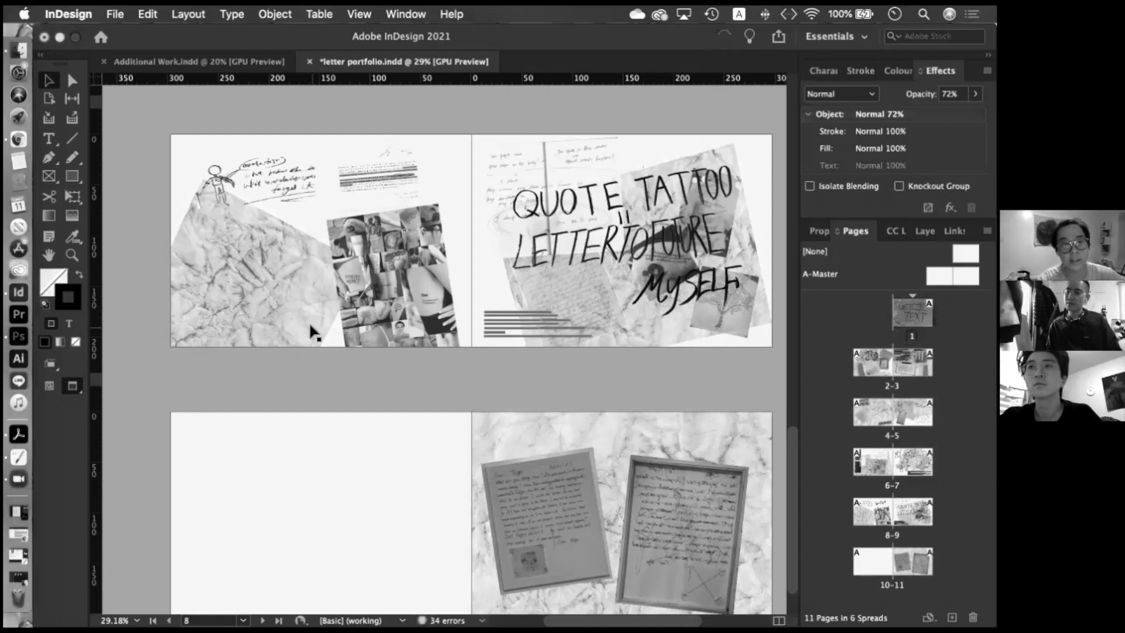
Step: Review the whole letter portfolio at once, from the "Undigital Text" cover to the spread on pages 10-11
scroll(309, 327, down, 3)
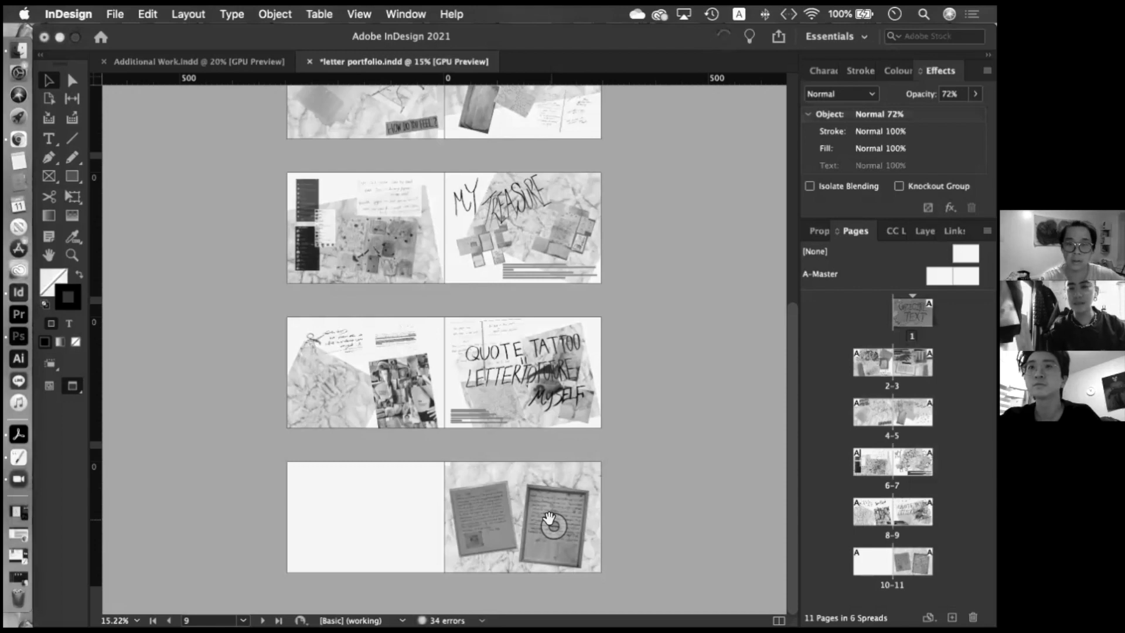
scroll(549, 518, down, 1)
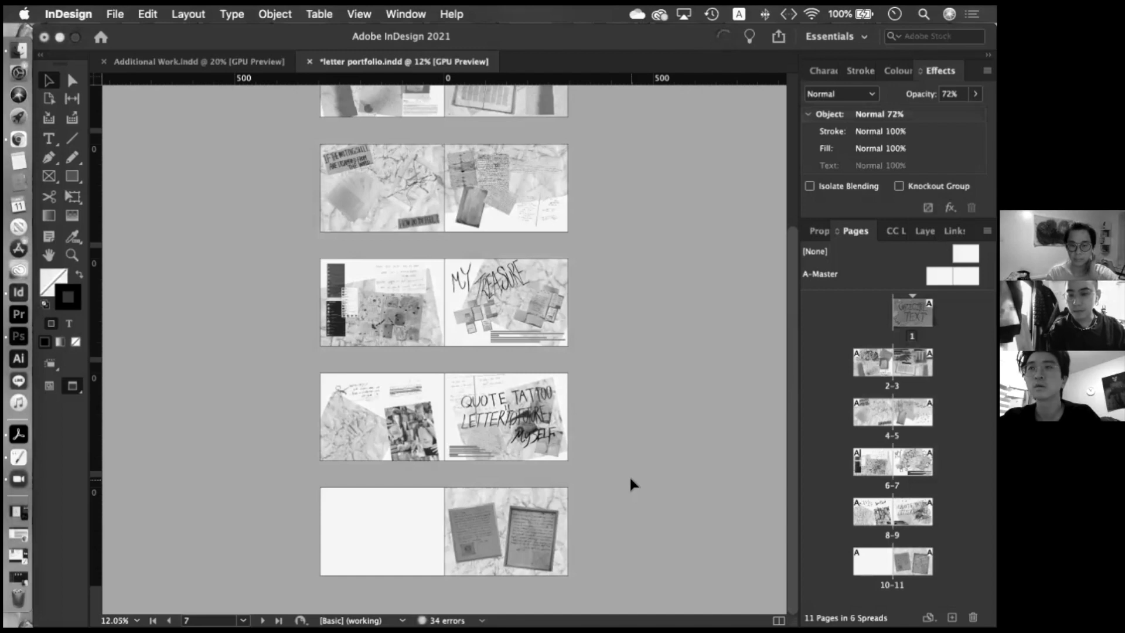
scroll(631, 480, up, 3)
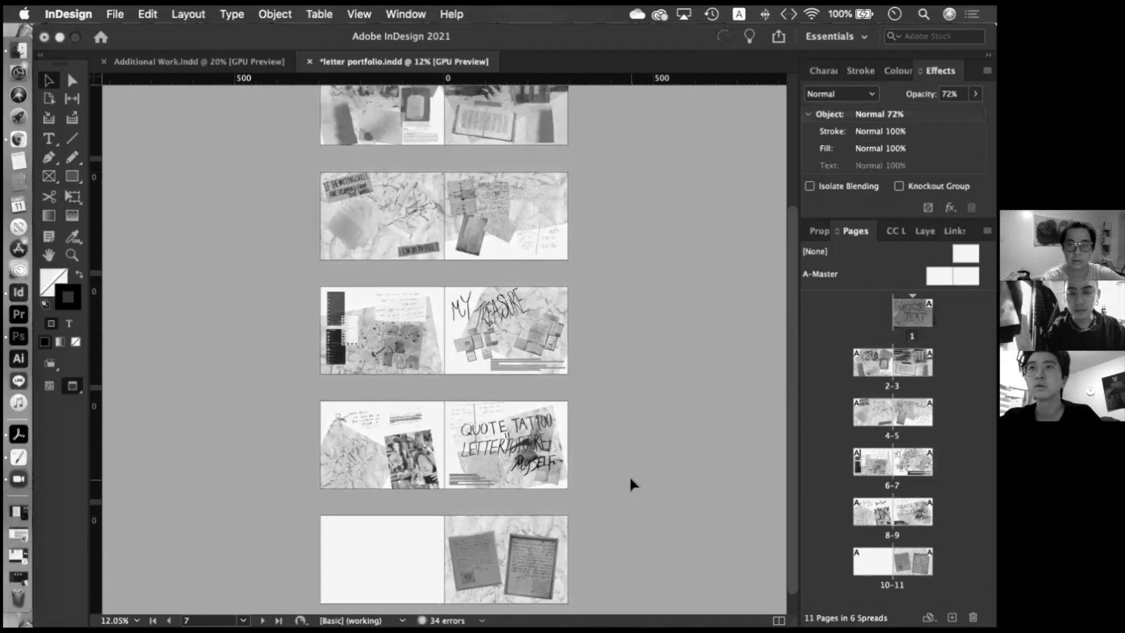
scroll(629, 477, down, 2)
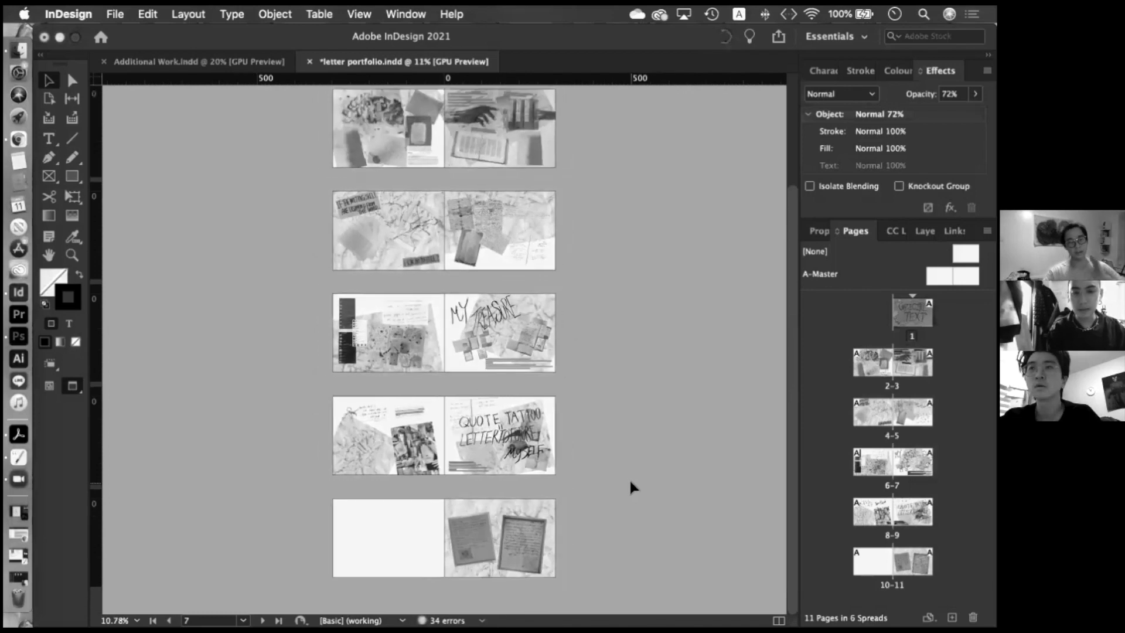
scroll(629, 477, down, 2)
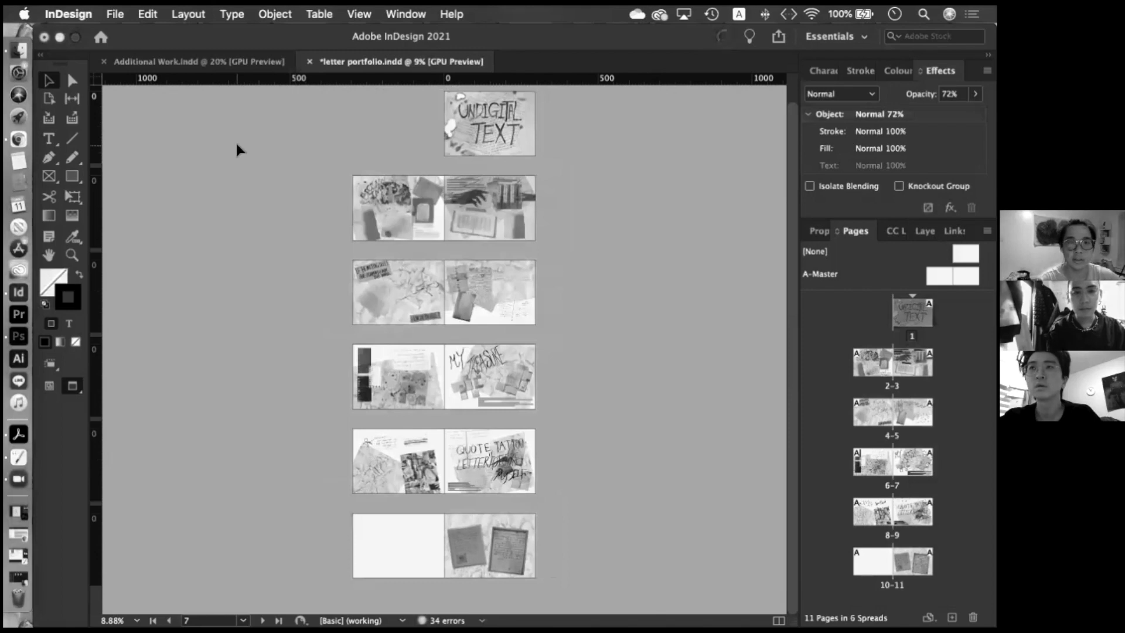
Step: Switch to the Additional Work.indd document
click(223, 63)
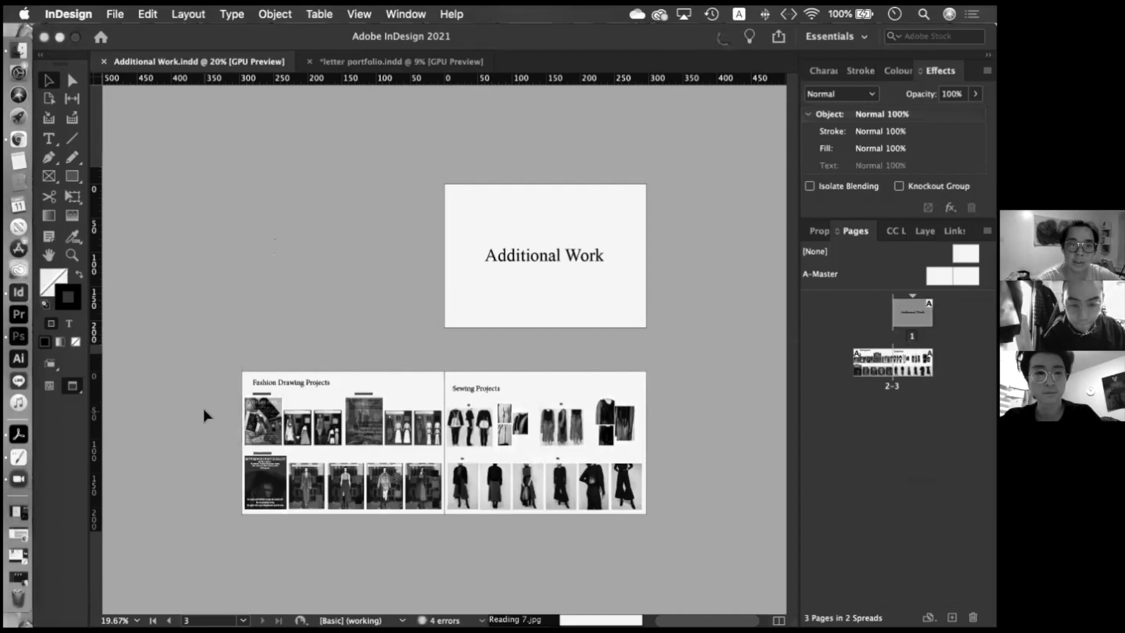
Step: Examine the "Fashion Drawing Projects" page up close, including its three mood boards and the fashion drawings beside them
scroll(203, 412, up, 2)
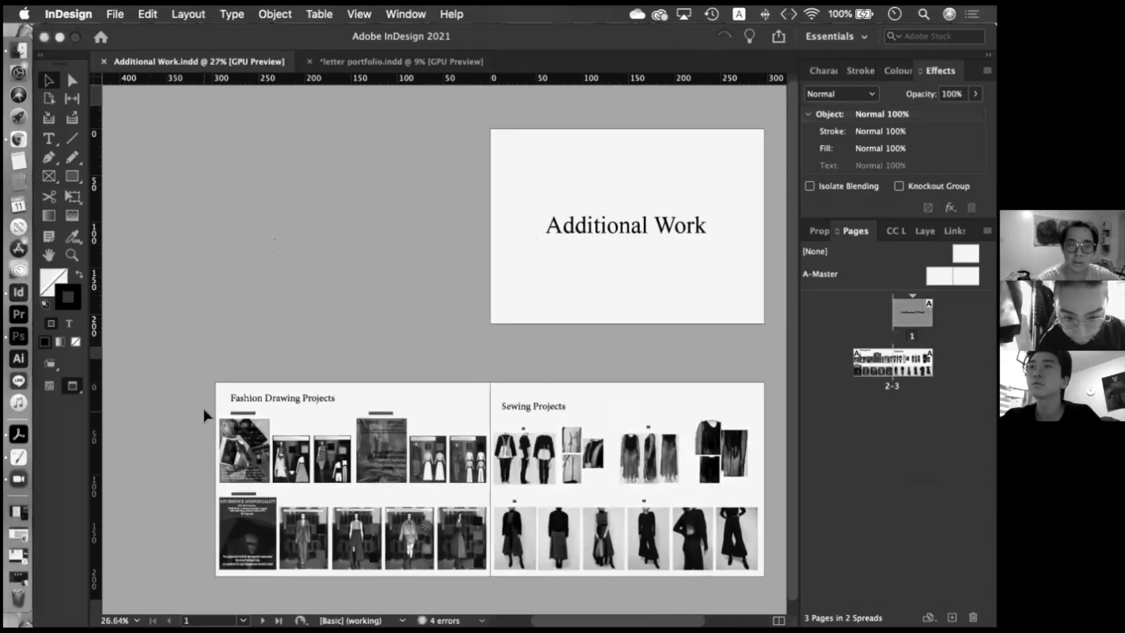
scroll(203, 416, up, 3)
scroll(204, 411, up, 4)
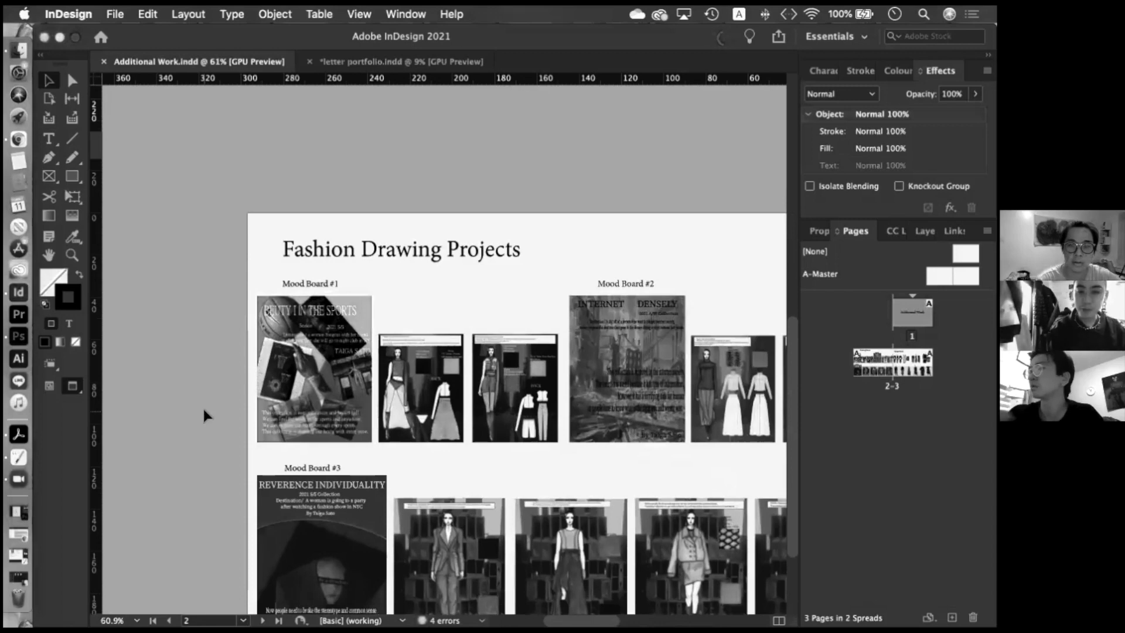
scroll(202, 406, right, 3)
scroll(202, 409, down, 2)
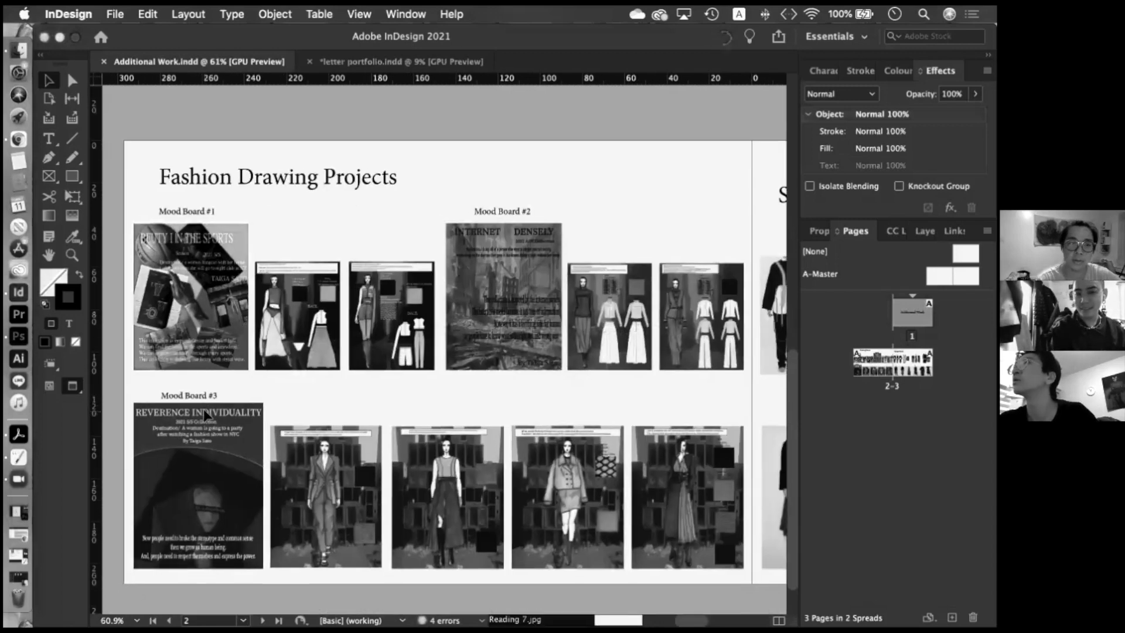
Step: Examine the "Sewing Projects" page with its garment photos #1 to #4, from close-up to the full page
scroll(203, 408, right, 5)
scroll(204, 412, down, 2)
scroll(205, 414, right, 4)
scroll(205, 414, up, 1)
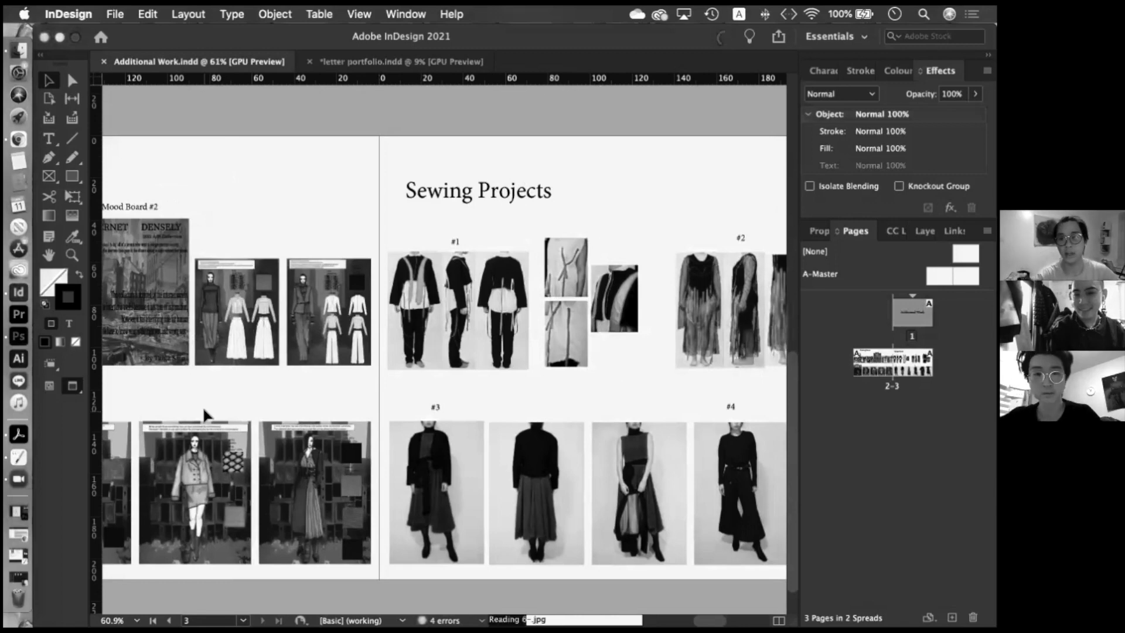
scroll(220, 382, down, 2)
scroll(221, 387, down, 3)
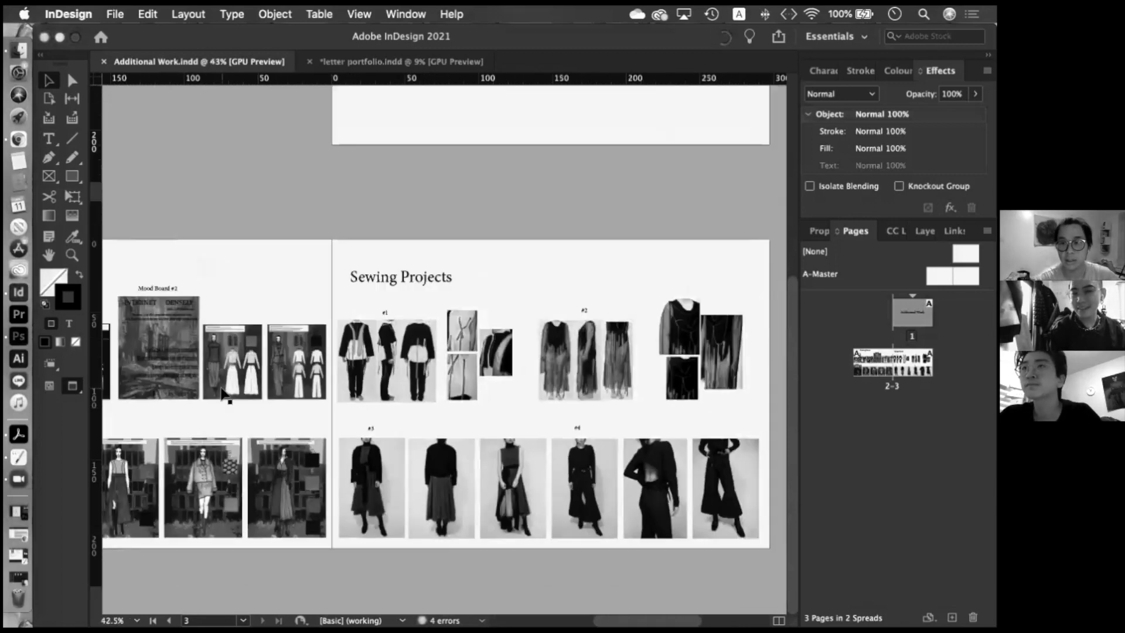
Step: Review the complete spread on pages 2-3 together with the "Additional Work" title page
scroll(221, 389, left, 3)
scroll(221, 389, up, 2)
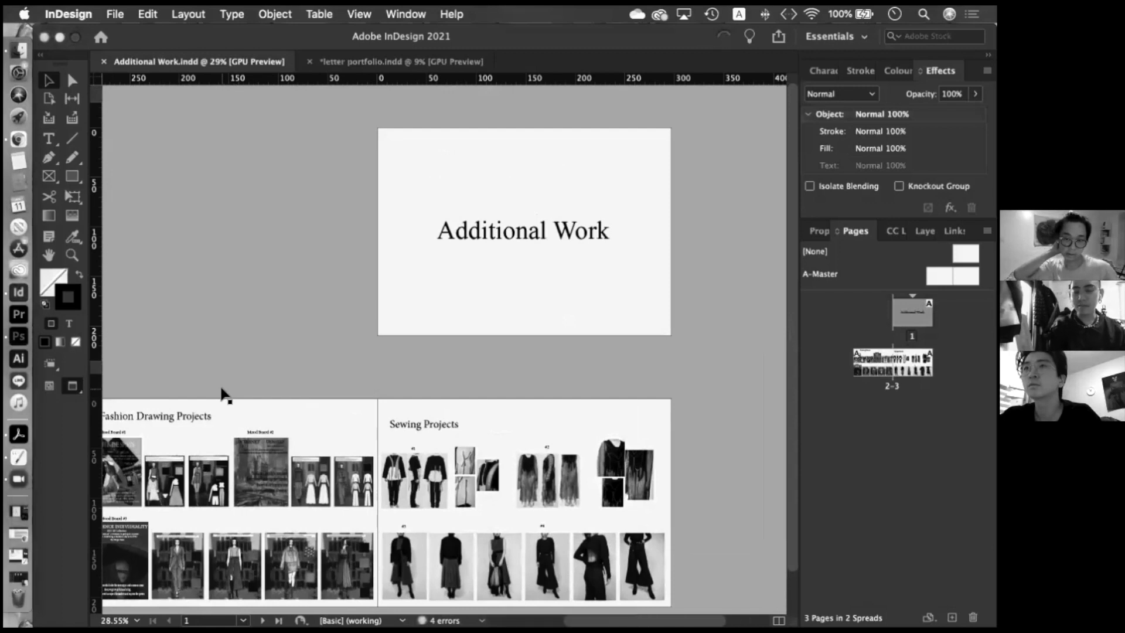
scroll(222, 394, down, 2)
scroll(222, 394, left, 2)
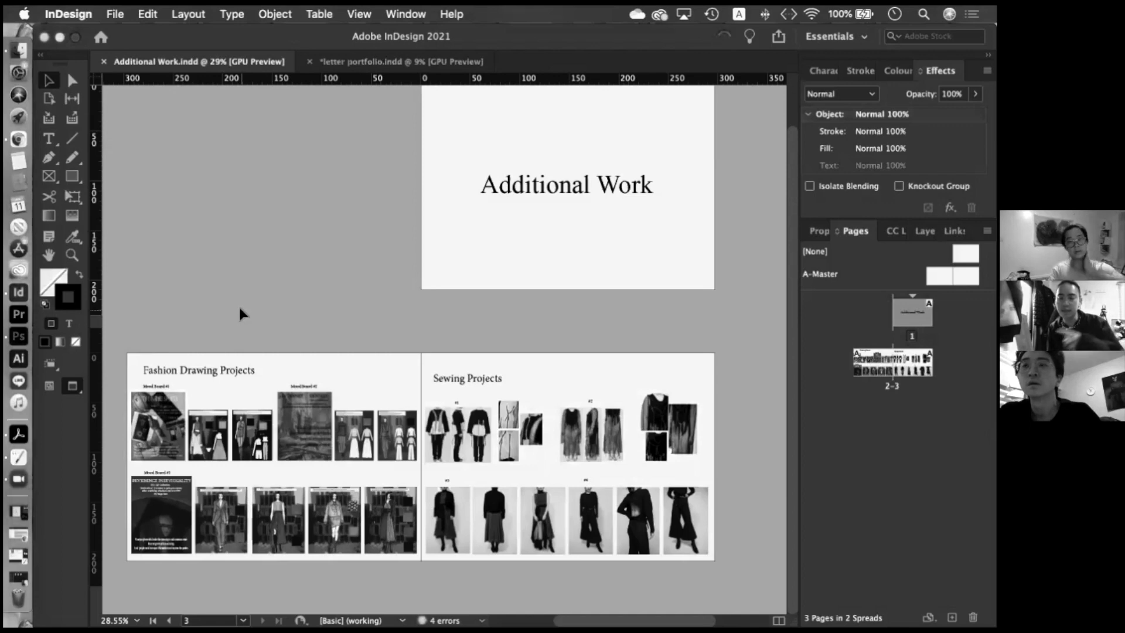
Step: Switch back to the letter portfolio document and view all its spreads from the "Undigital Text" cover to pages 10-11
click(363, 61)
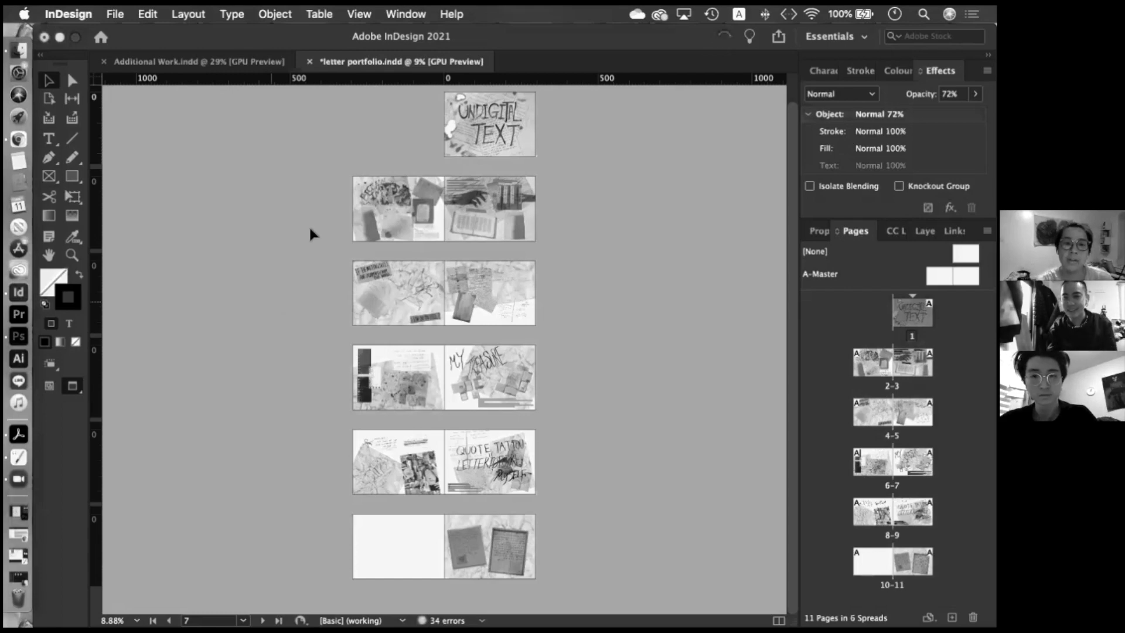
scroll(311, 234, up, 1)
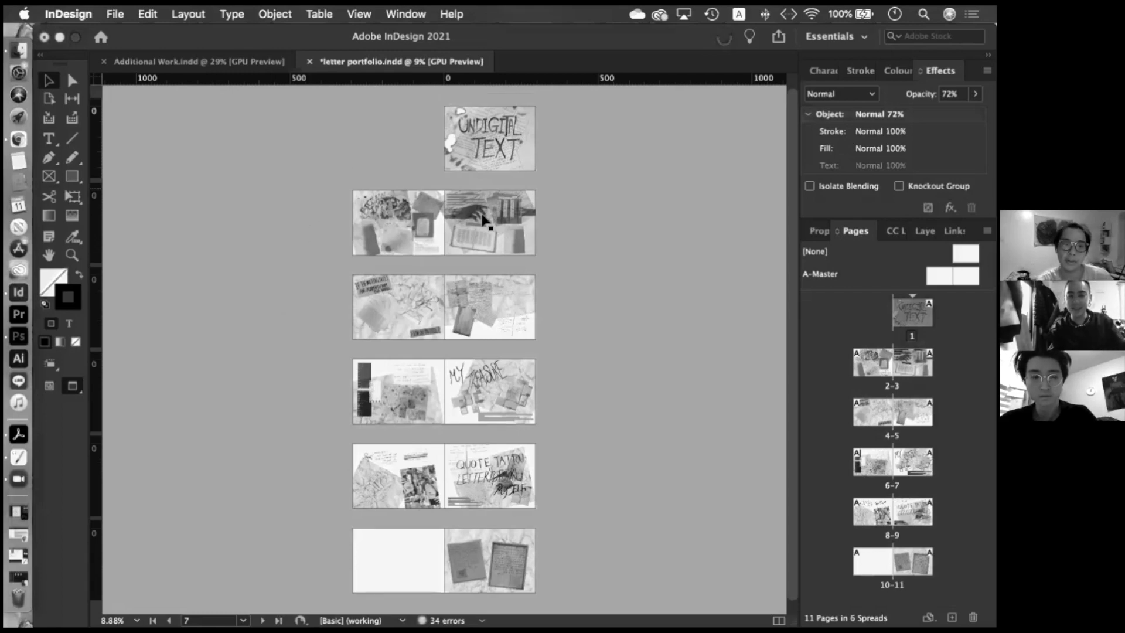